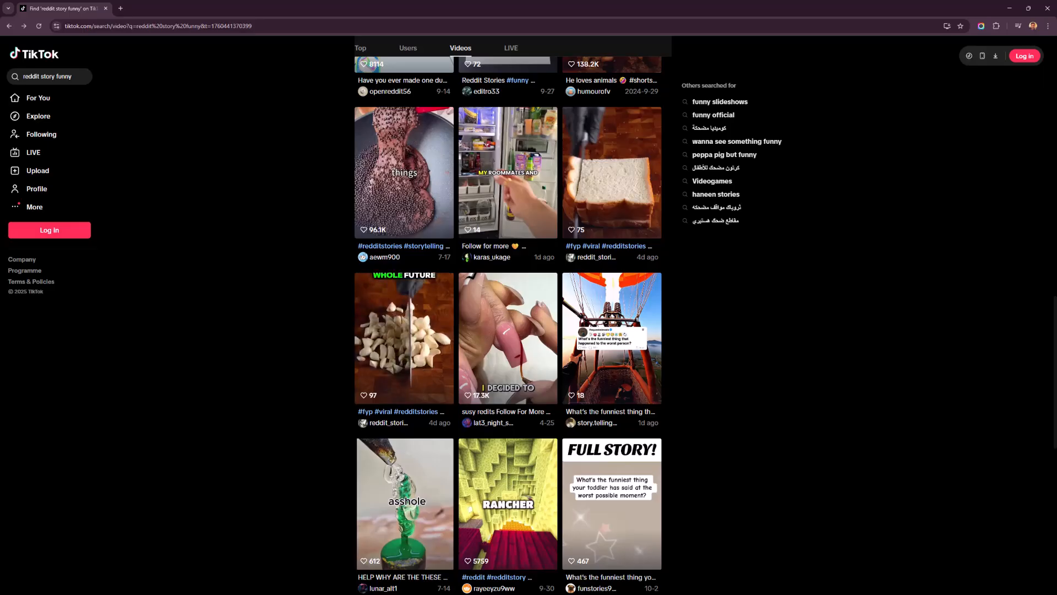
Step: Browse the "reddit story funny" video results and open several story videos to examine their style
left_click(430, 214)
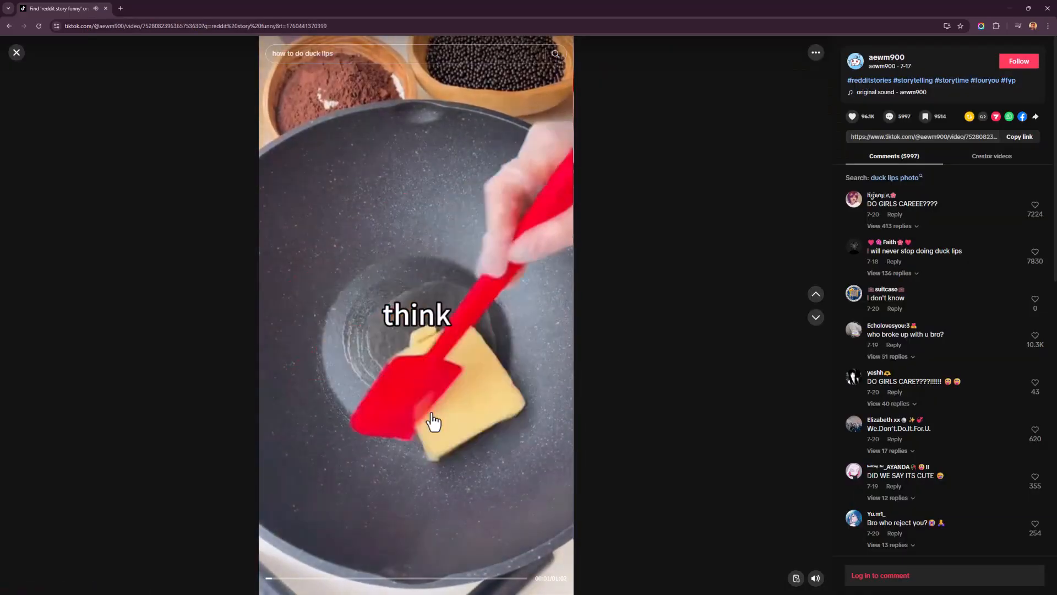
key("Escape")
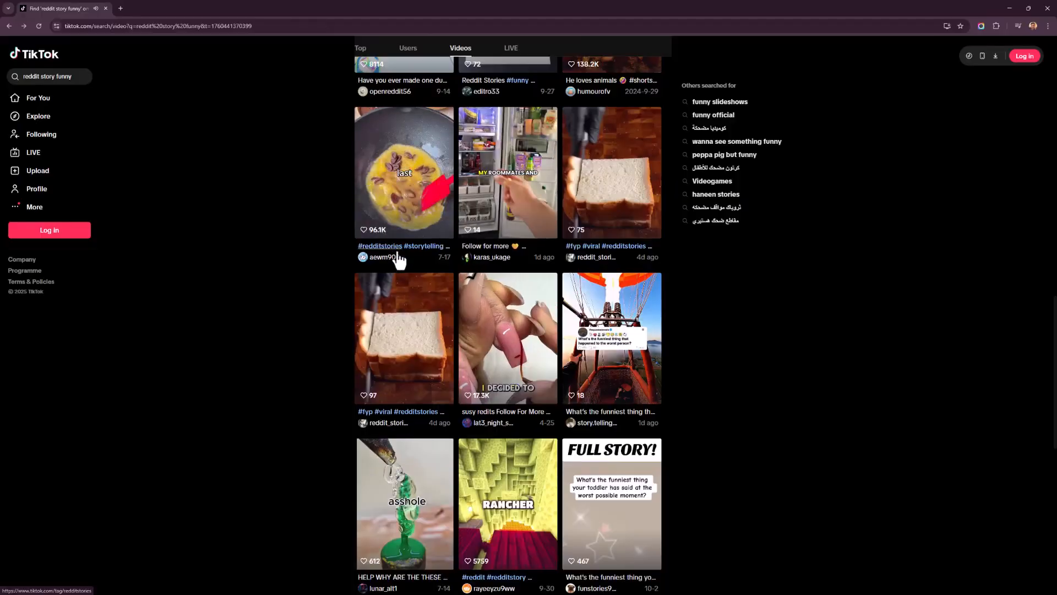
scroll(460, 284, "down", 1)
scroll(441, 275, "down", 3)
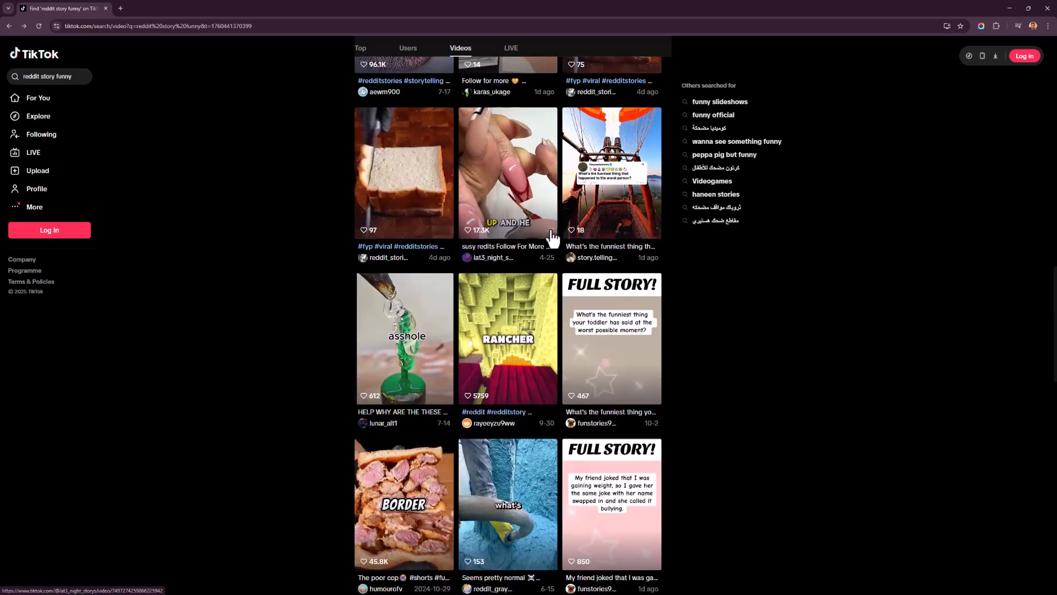
scroll(495, 253, "down", 3)
scroll(512, 259, "down", 1)
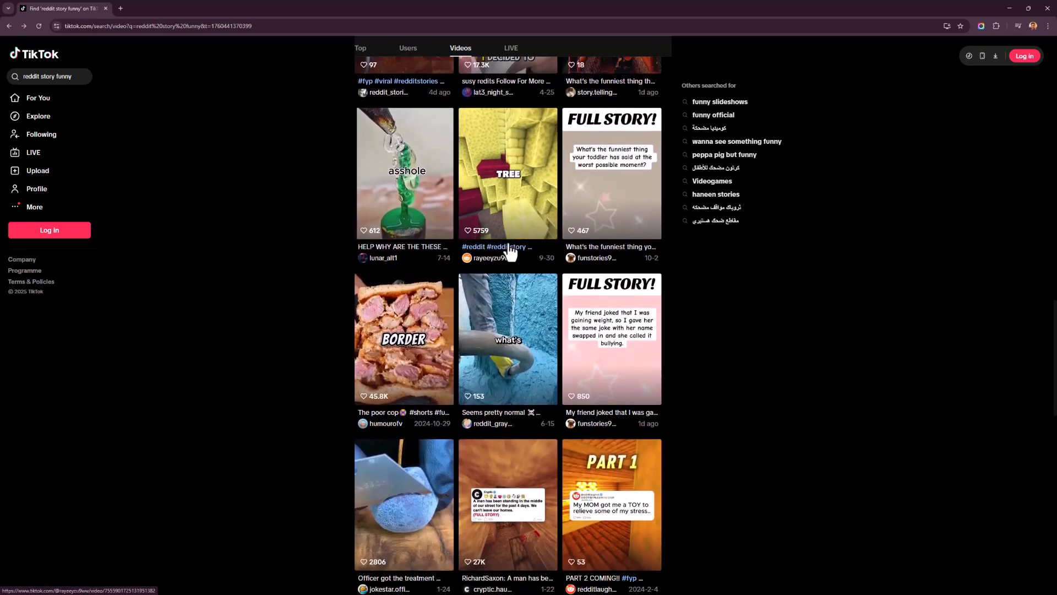
left_click(503, 219)
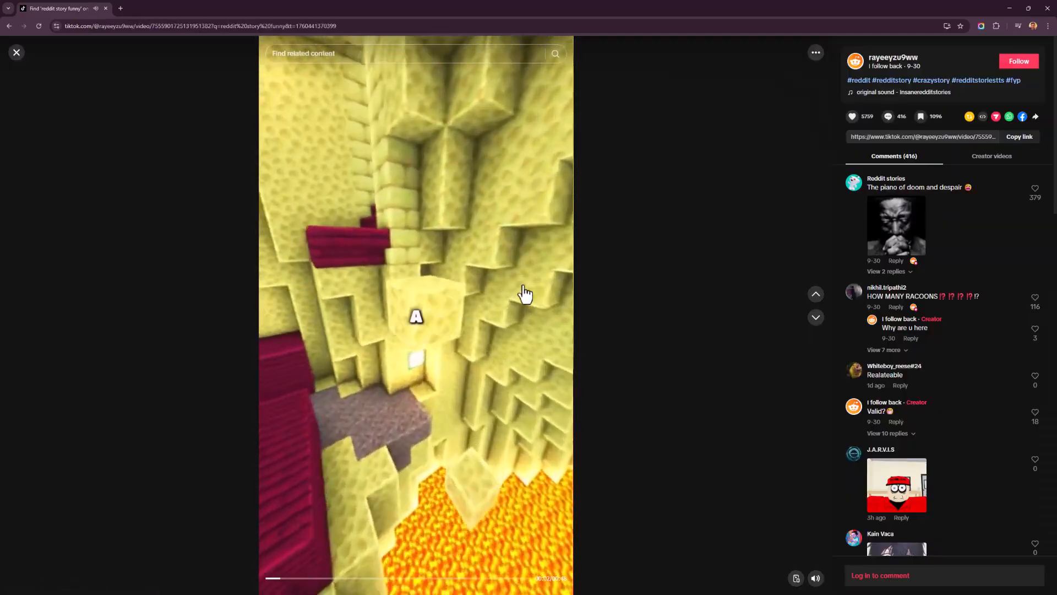
key("Escape")
left_click(514, 214)
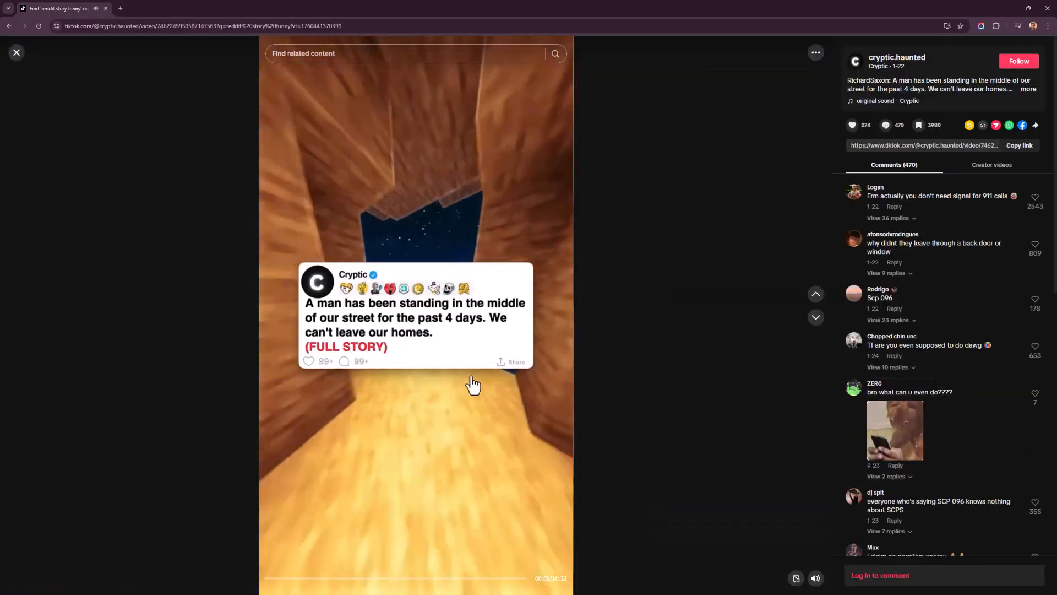
key("Escape")
scroll(447, 279, "down", 4)
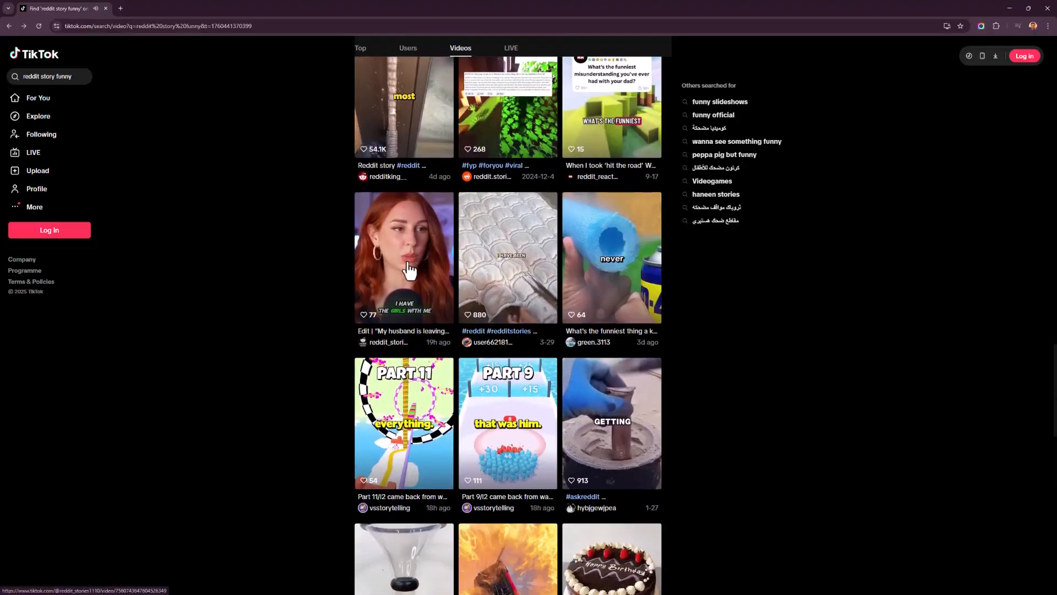
left_click(402, 140)
scroll(414, 378, "down", 1)
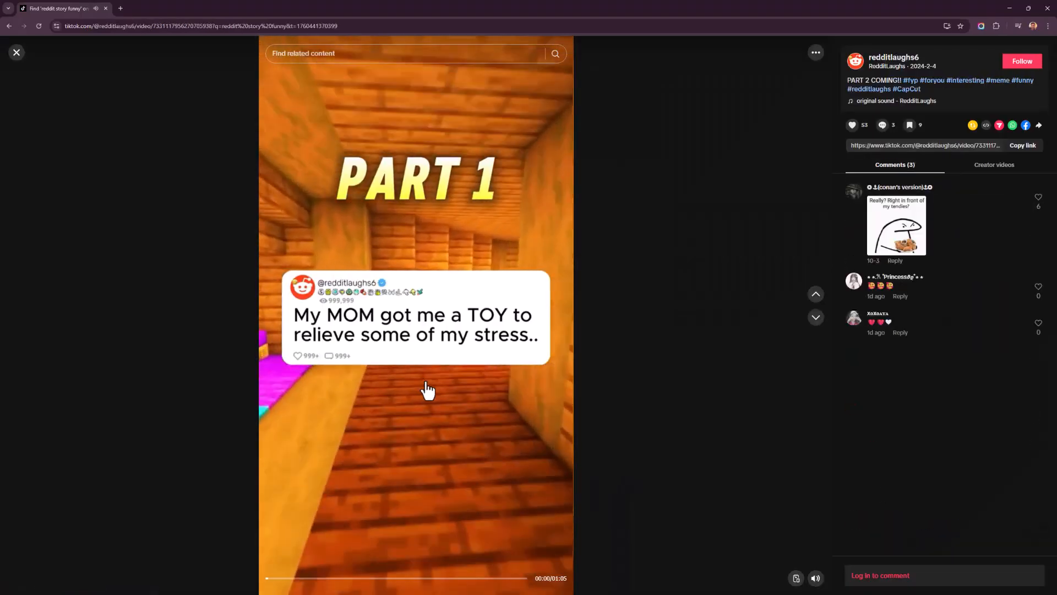
key("Escape")
scroll(501, 407, "up", 2)
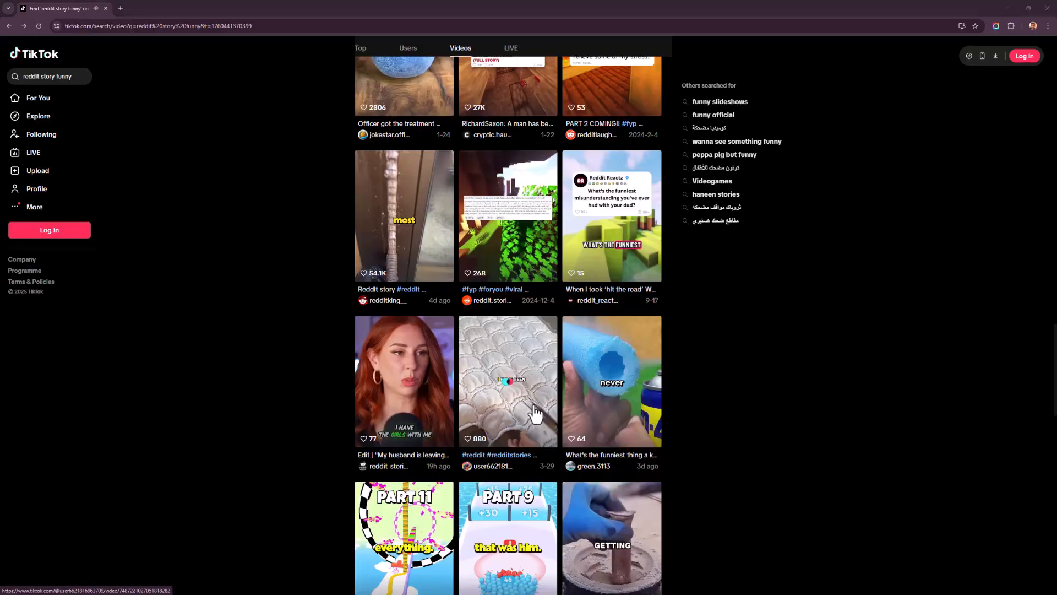
Step: Switch to Freezur and start creating a new video from scratch
key("alt+Tab")
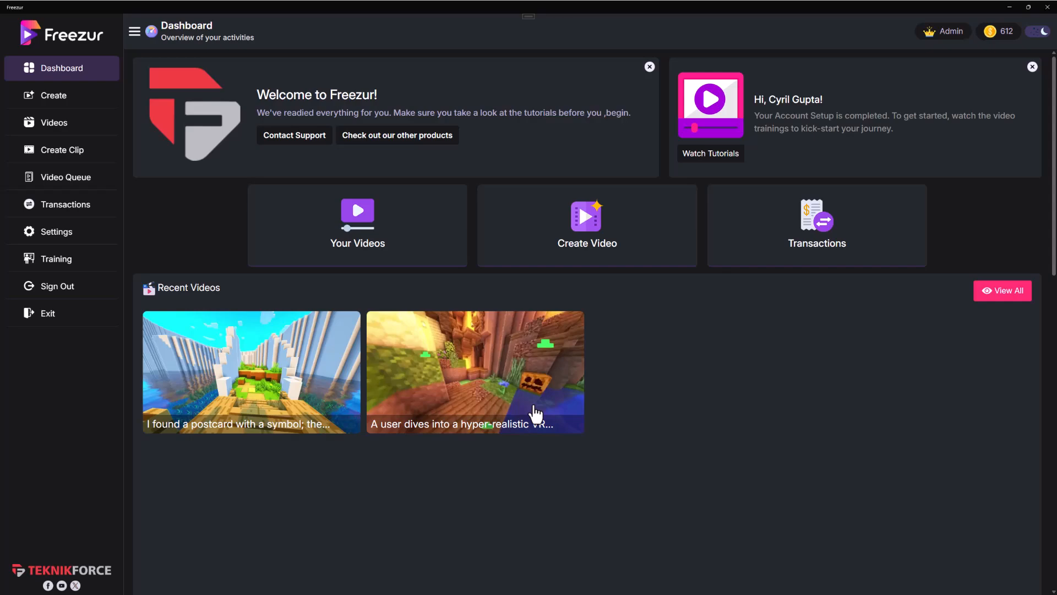
mouse_move(503, 396)
left_click(90, 110)
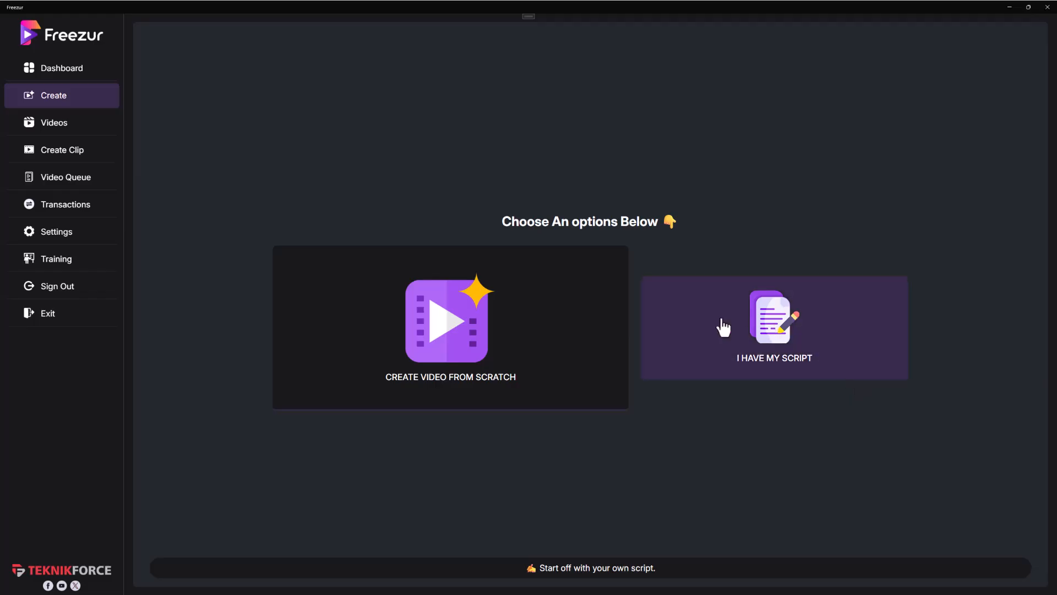
left_click(512, 328)
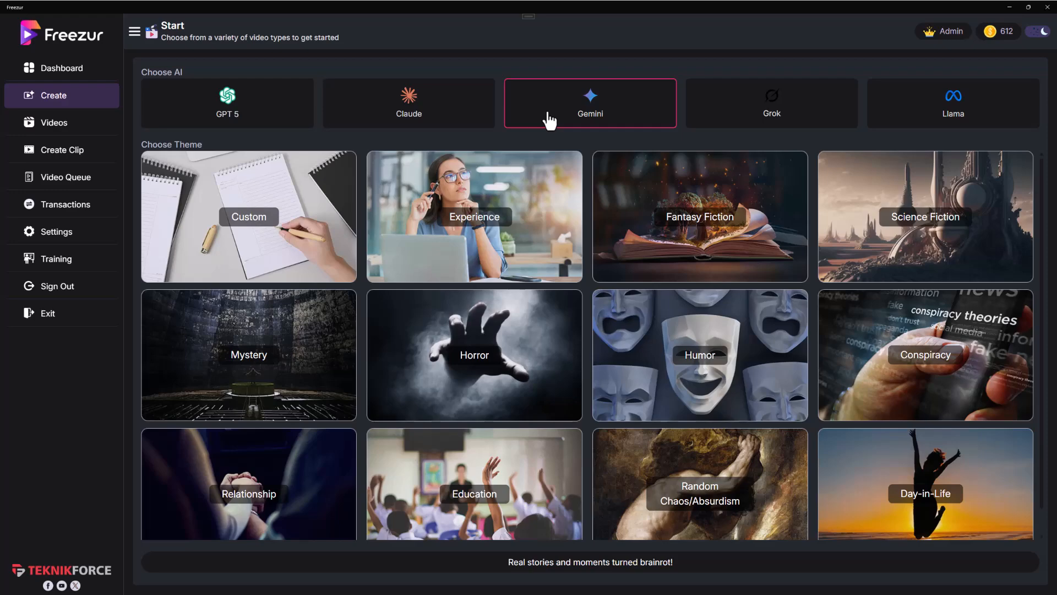
Step: Look through the available themes with Gemini as the AI and choose Science Fiction for the video
scroll(653, 306, "down", 1)
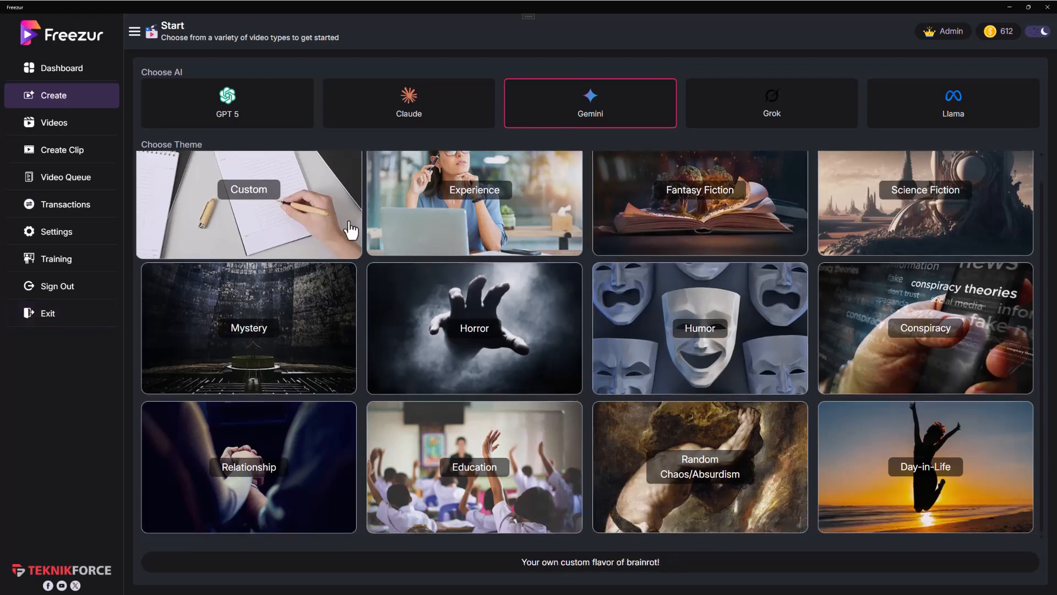
scroll(341, 248, "up", 1)
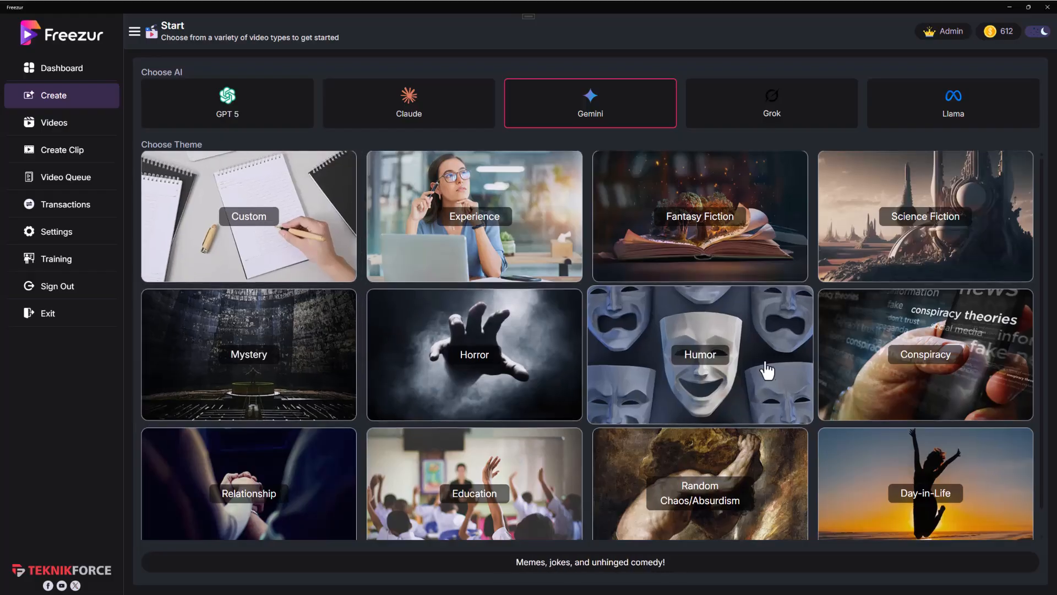
scroll(765, 369, "down", 1)
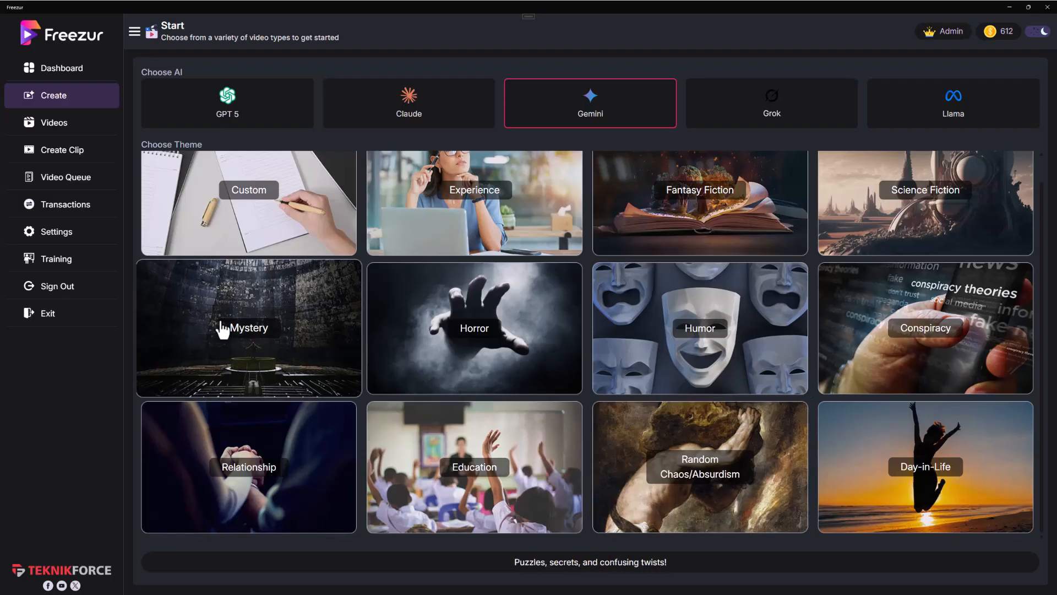
scroll(770, 458, "up", 1)
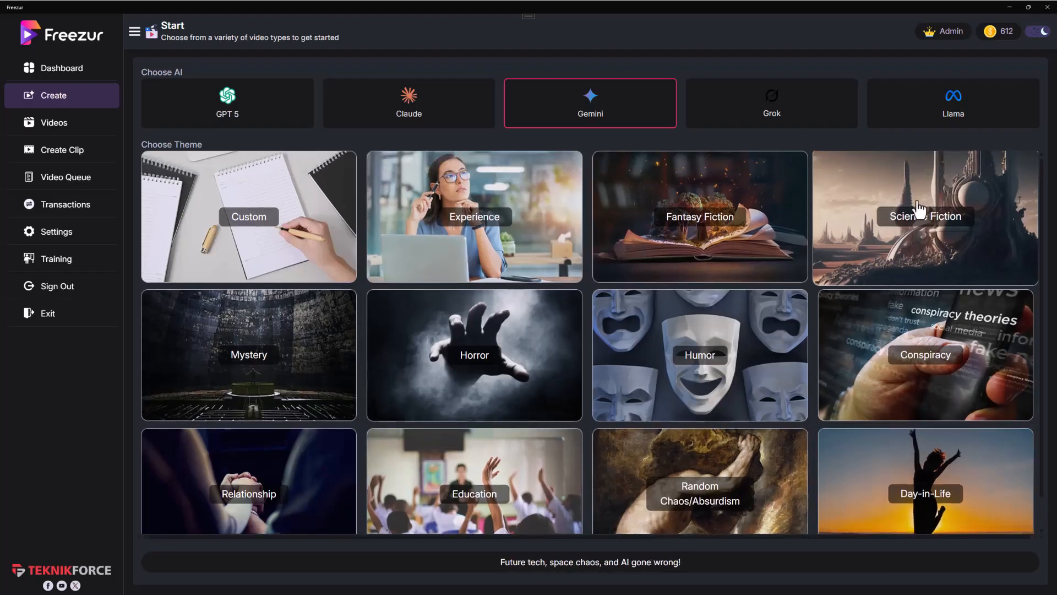
left_click(924, 228)
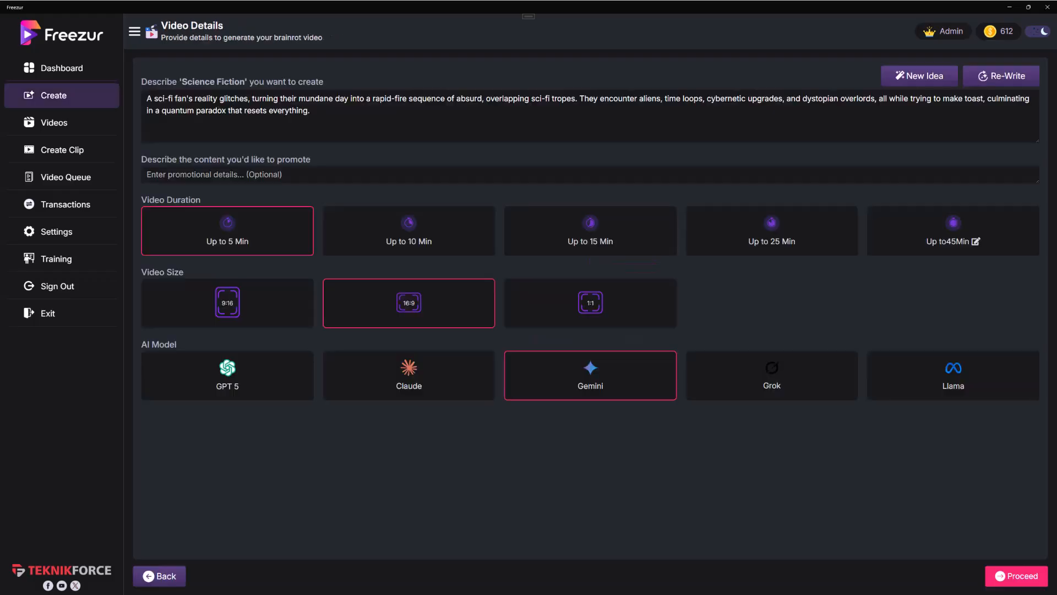
Step: Generate a new idea for the Science Fiction video description
left_click(292, 115)
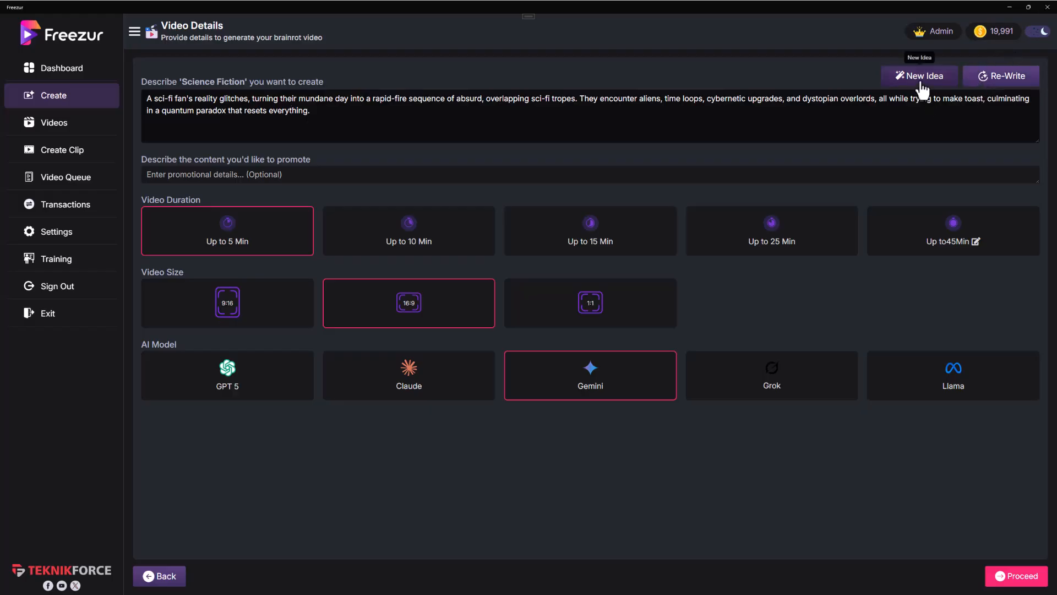
left_click_drag(277, 139, 205, 109)
left_click(207, 109)
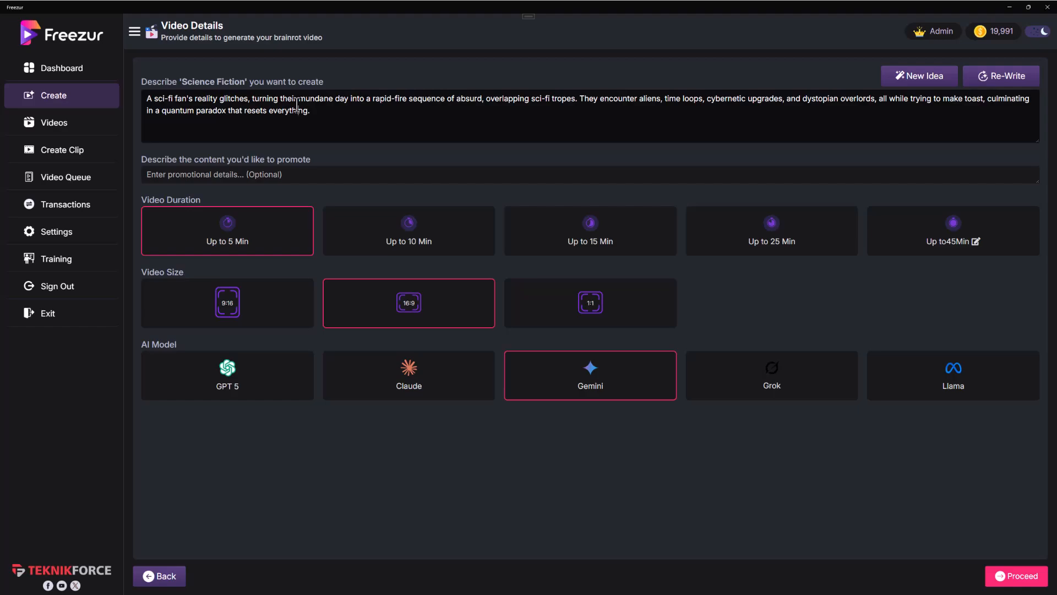
left_click(919, 78)
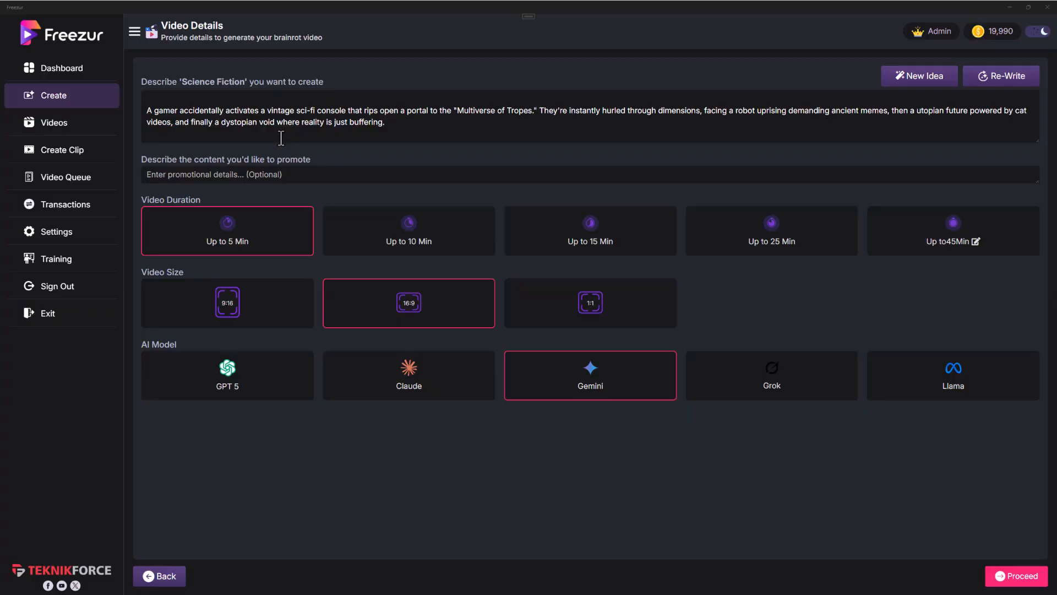
Step: Fill in the promotional content with "Promote my webdesign company designu.com. We create designs for small businesses."
left_click(218, 179)
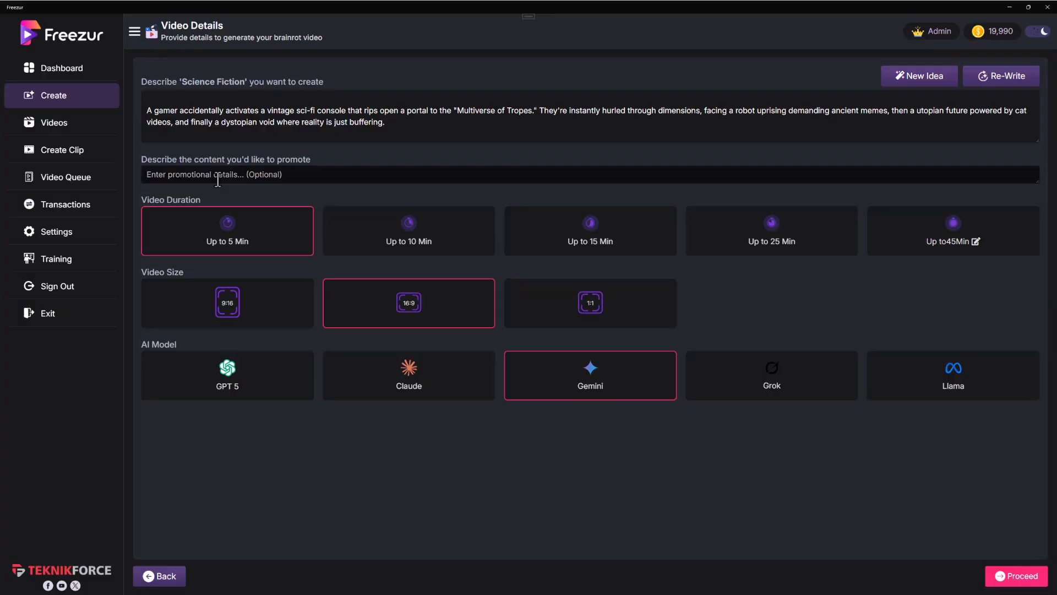
type("Promote my webdesign company designu.com. We create designs for small businesses.")
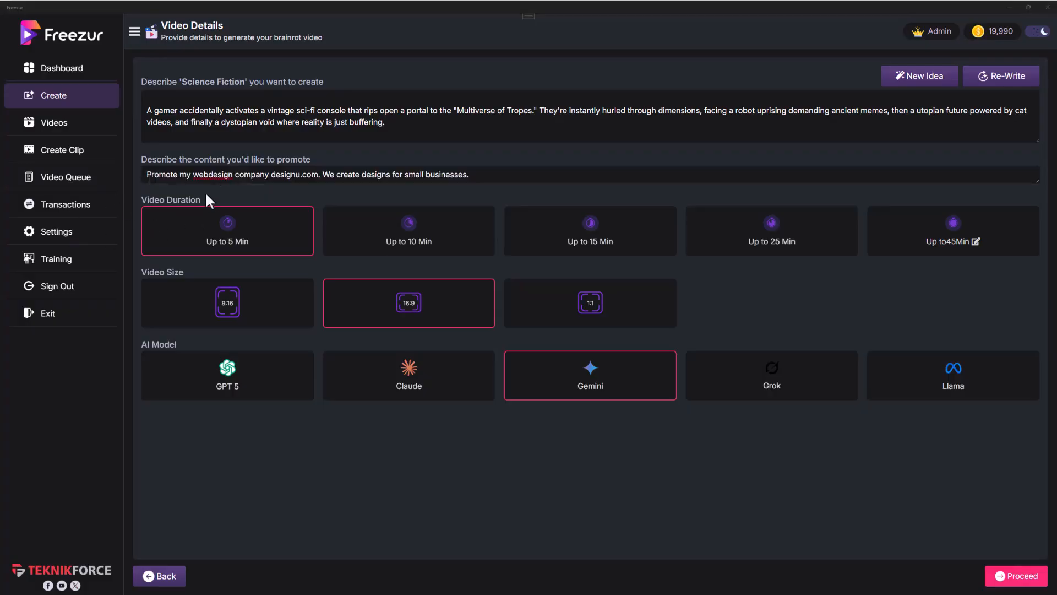
left_click_drag(290, 176, 186, 176)
left_click(341, 177)
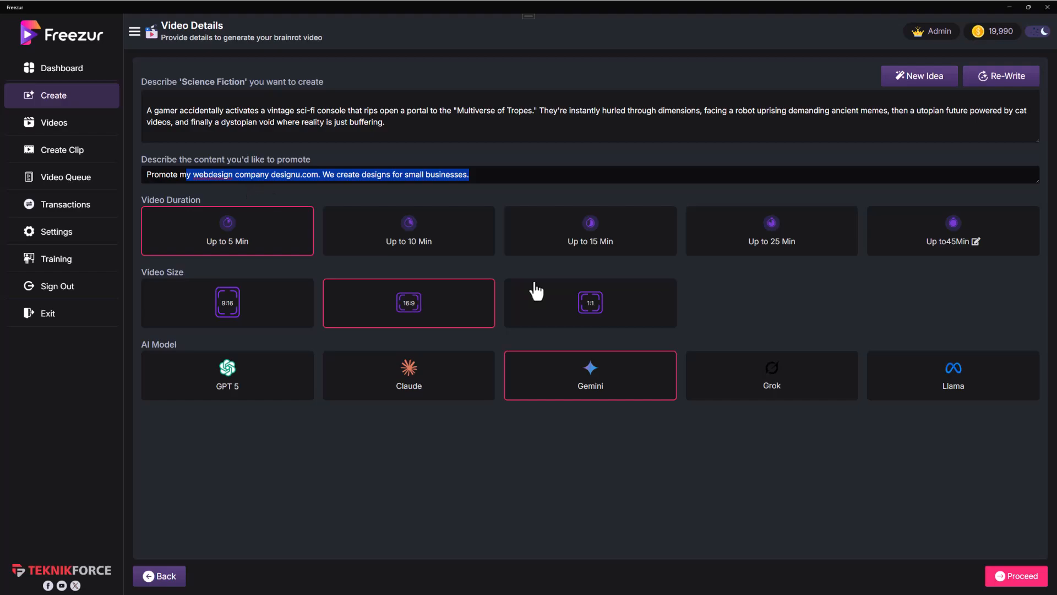
Step: Try the 10-minute and custom 30-minute video durations and return to up to 5 minutes
left_click(469, 248)
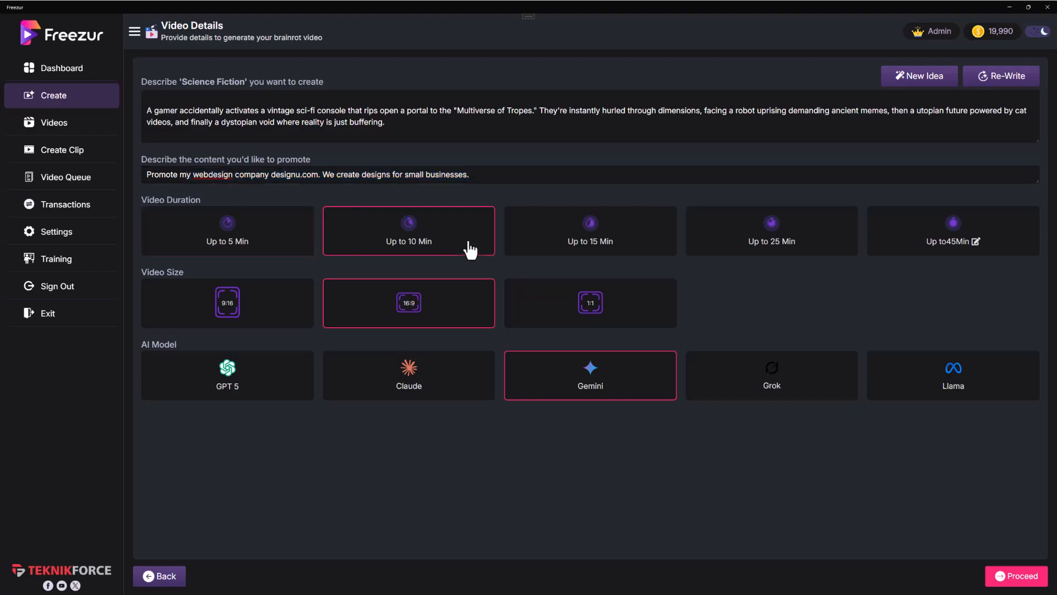
left_click(286, 242)
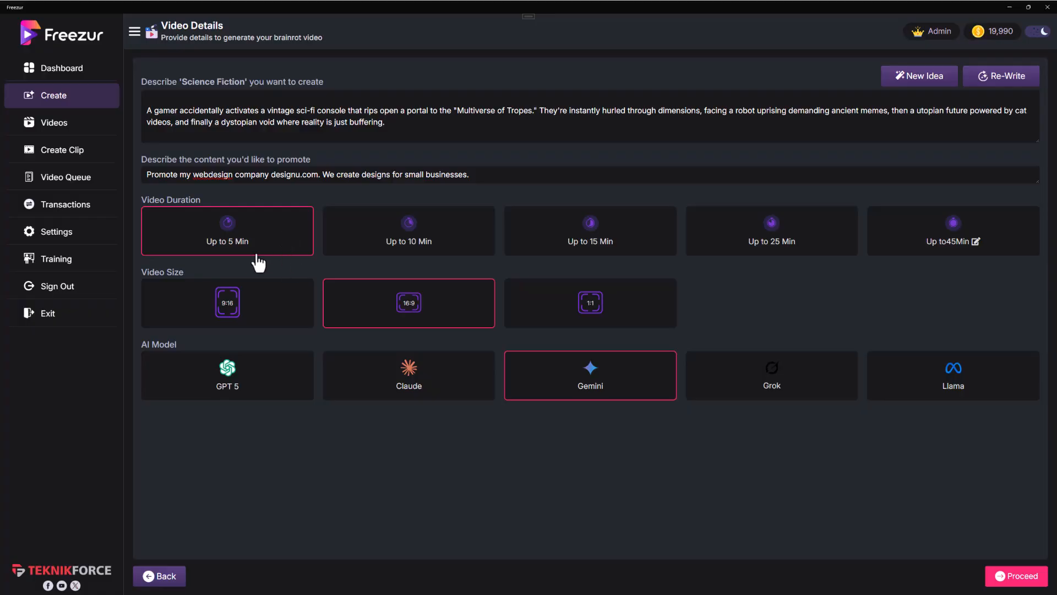
left_click(414, 252)
left_click(948, 238)
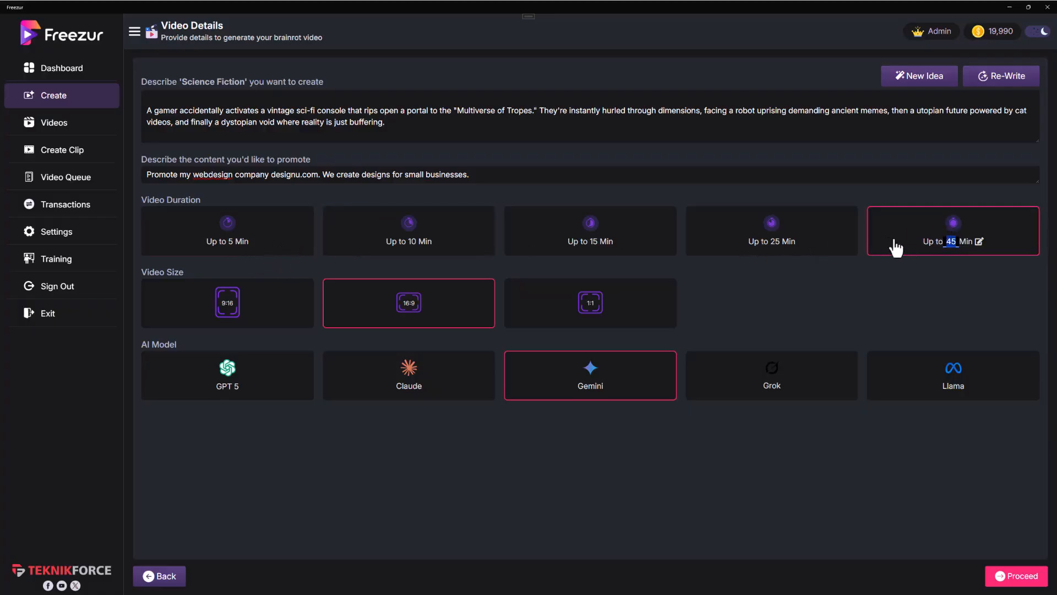
key("BackSpace")
type("30")
left_click(821, 329)
left_click(932, 246)
left_click(374, 242)
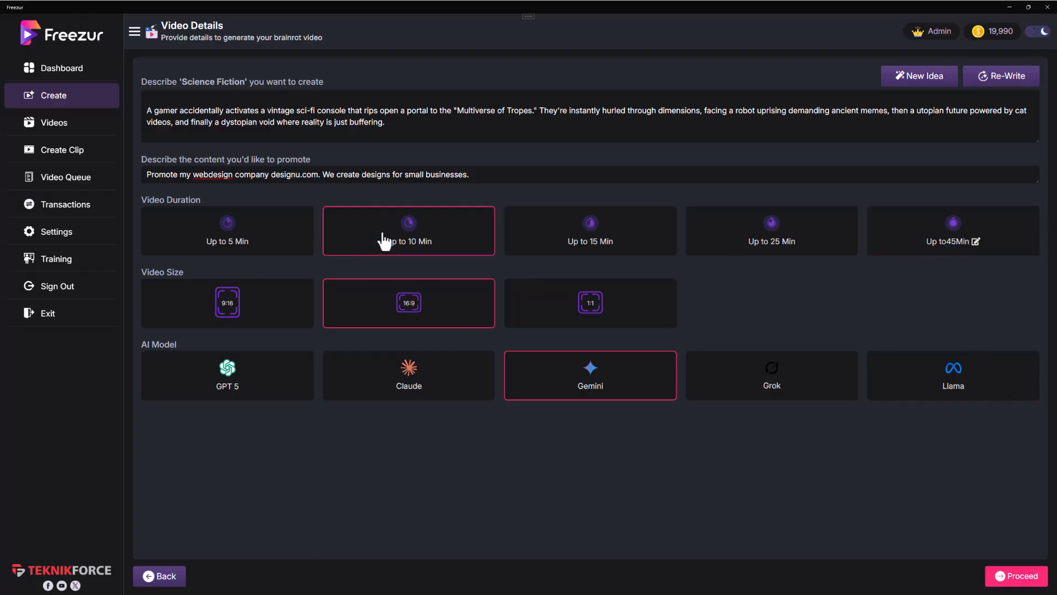
left_click(261, 232)
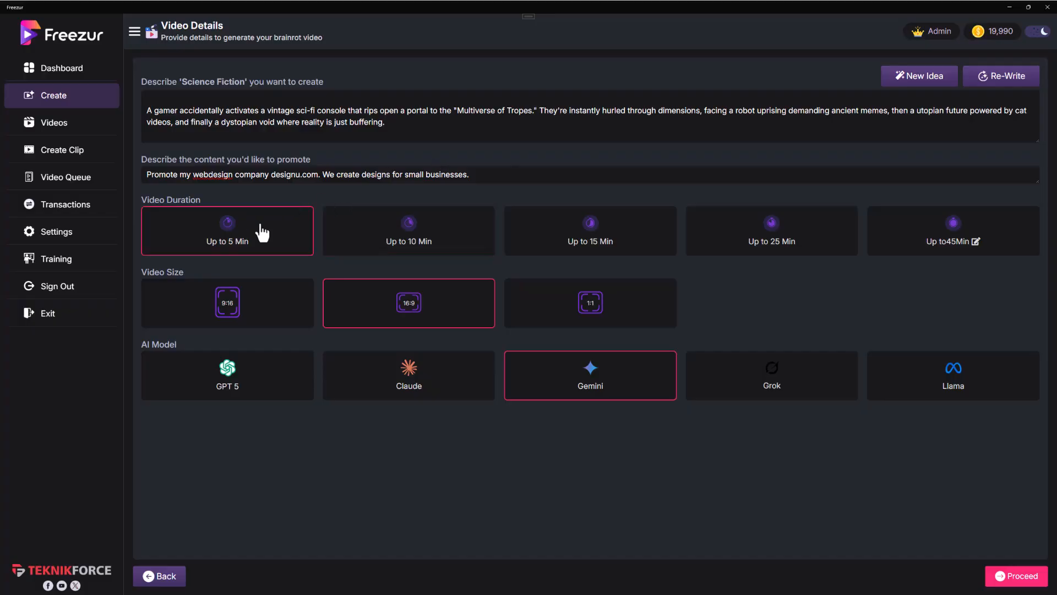
Step: Try the video sizes, settle on 9:16, and proceed to the voice selection
left_click(268, 298)
left_click(355, 303)
left_click(521, 320)
left_click(285, 321)
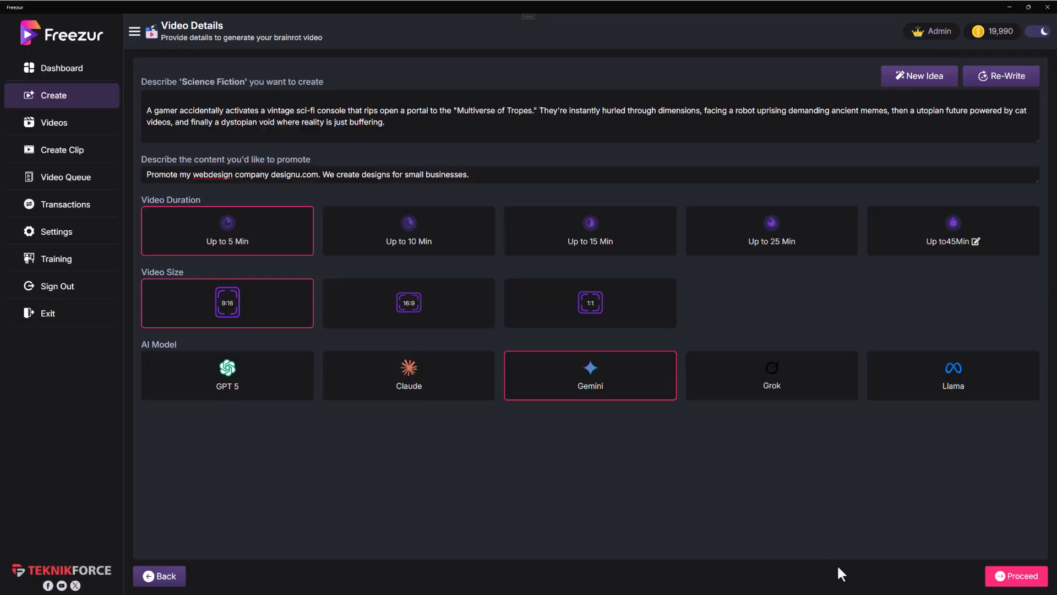
left_click(1019, 572)
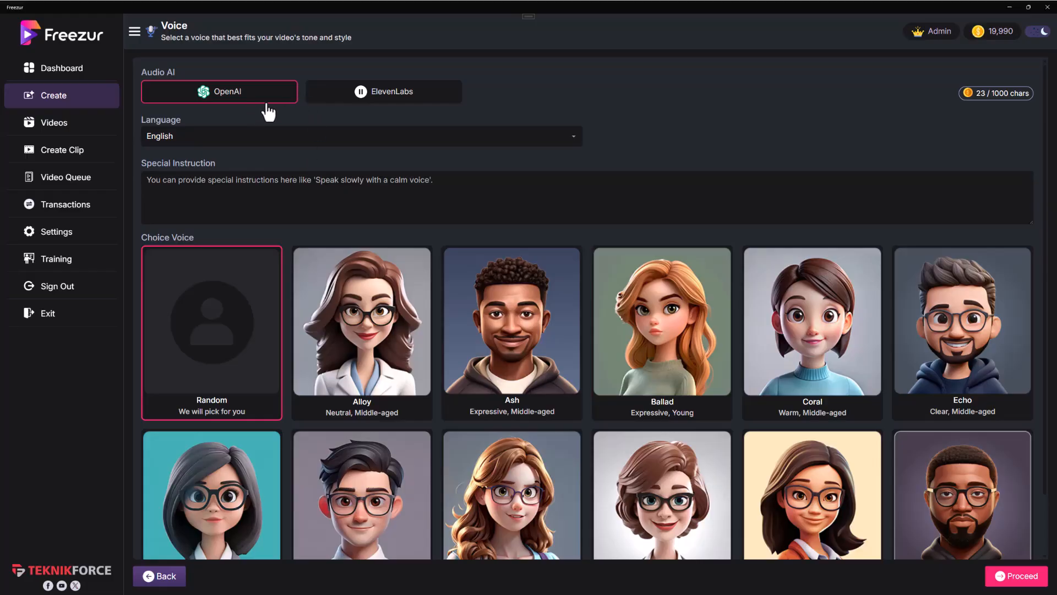
Step: Try ElevenLabs as the audio AI, inspect its voice ID and API key fields, and return to OpenAI
left_click(372, 104)
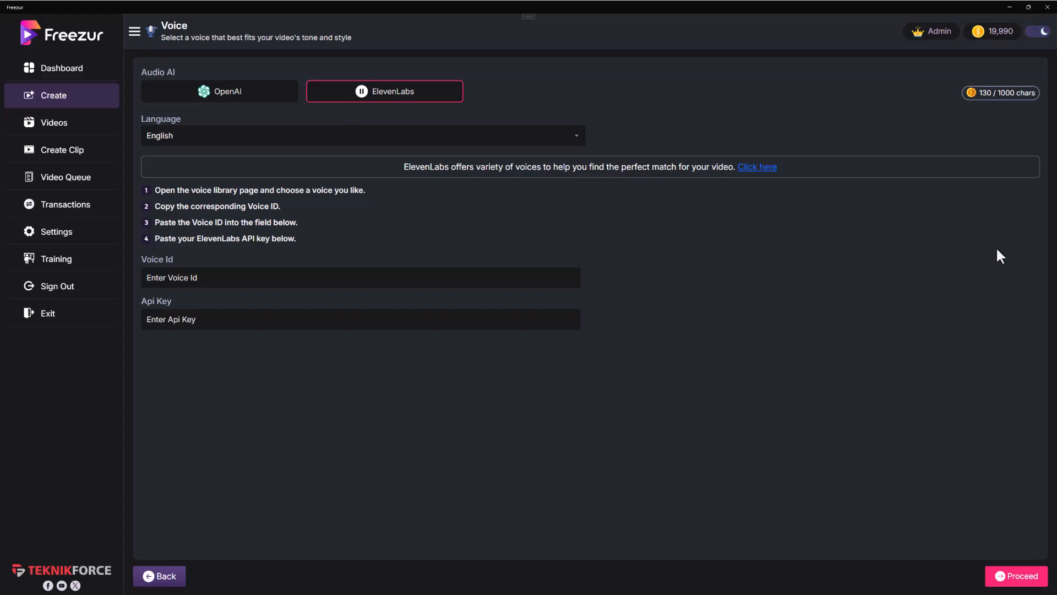
left_click(188, 280)
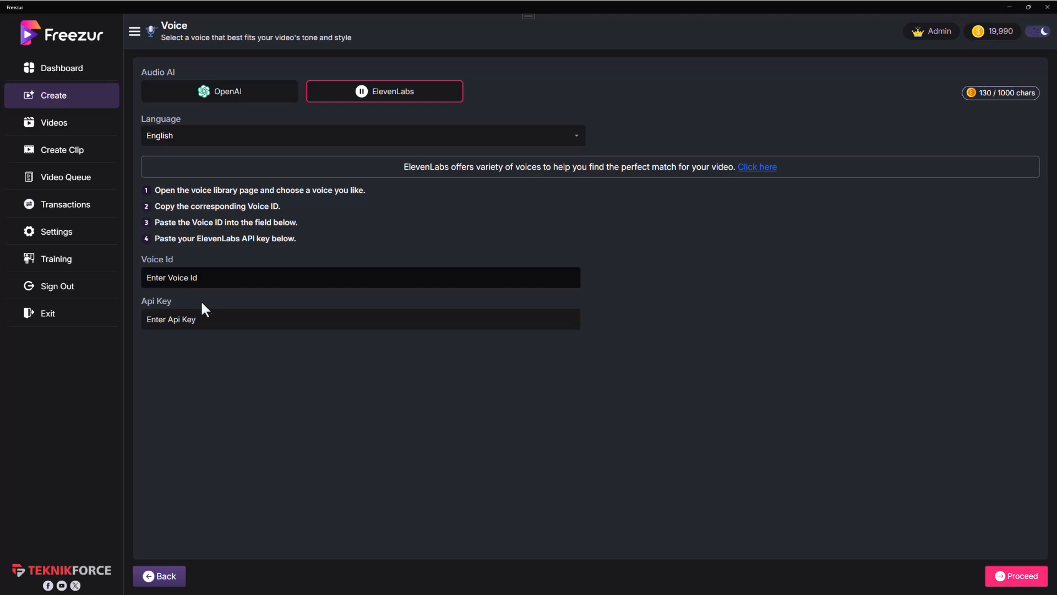
left_click(213, 324)
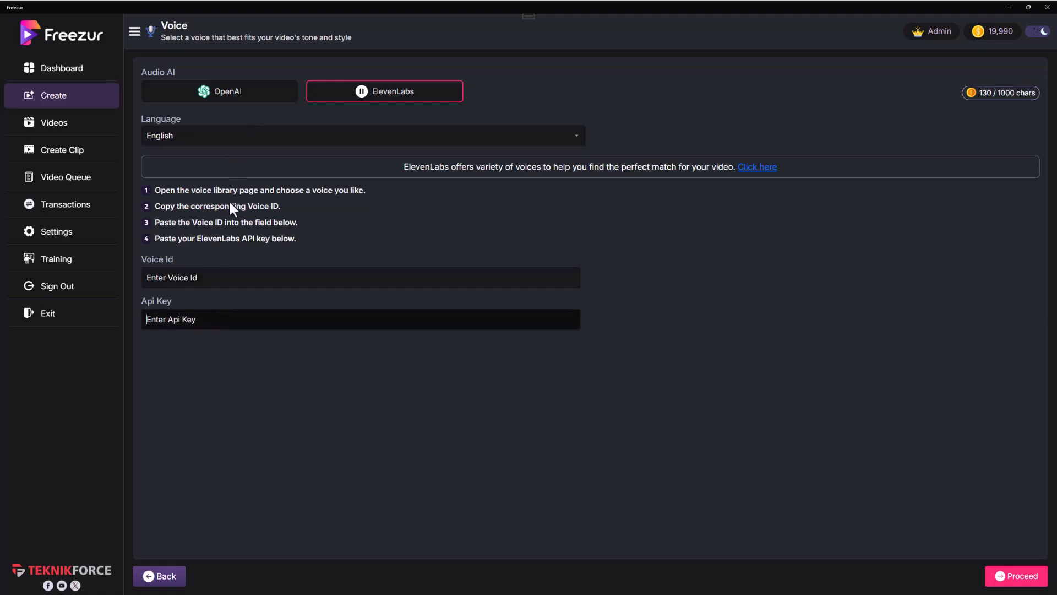
left_click(224, 99)
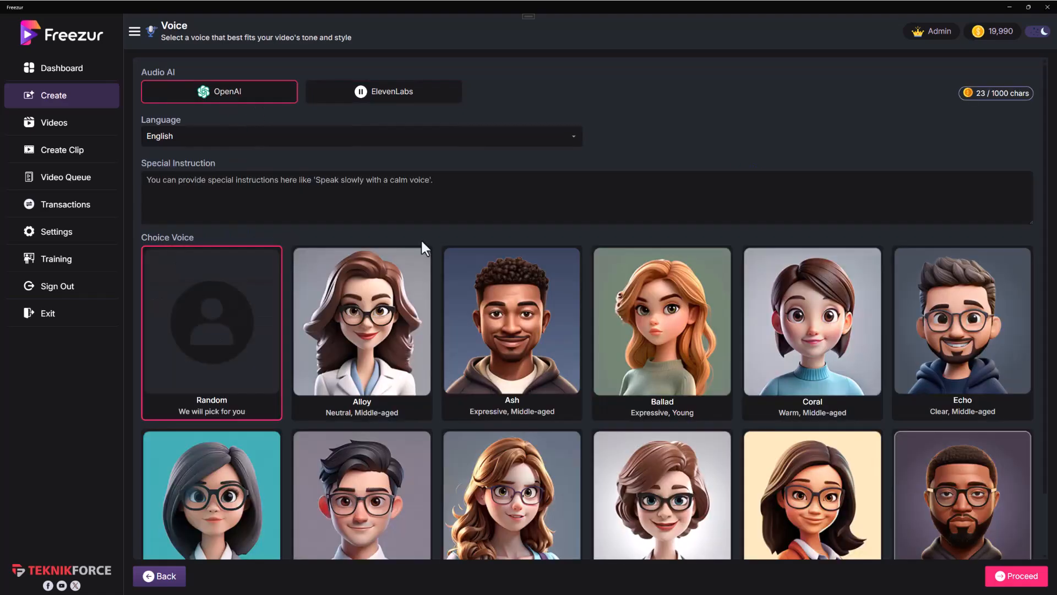
Step: Add the special voice instruction "Speak in an emotional tone."
scroll(420, 245, "down", 1)
left_click(349, 149)
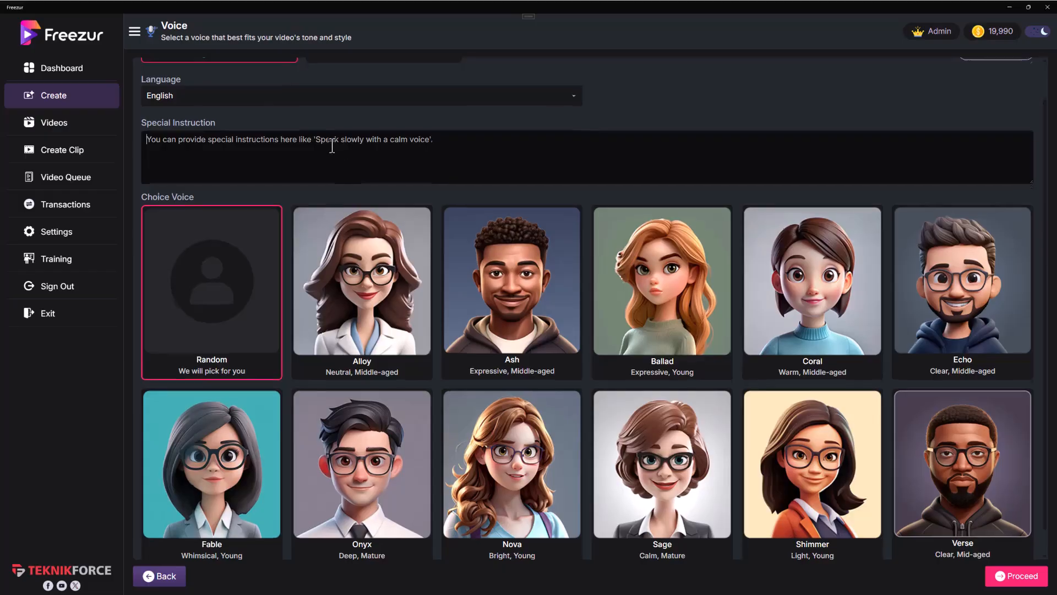
scroll(335, 146, "up", 1)
type("Speak in an eme")
key("BackSpace")
type("otional tone.")
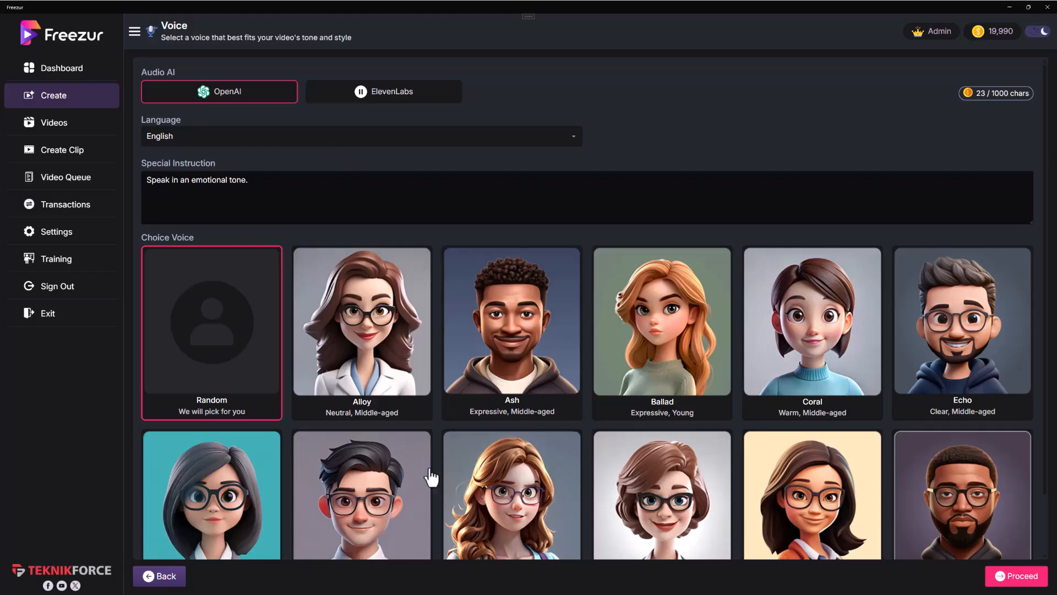
Step: Preview the Ash, Ballad and Nova voices, choose Ash, and proceed to the script
scroll(386, 518, "down", 1)
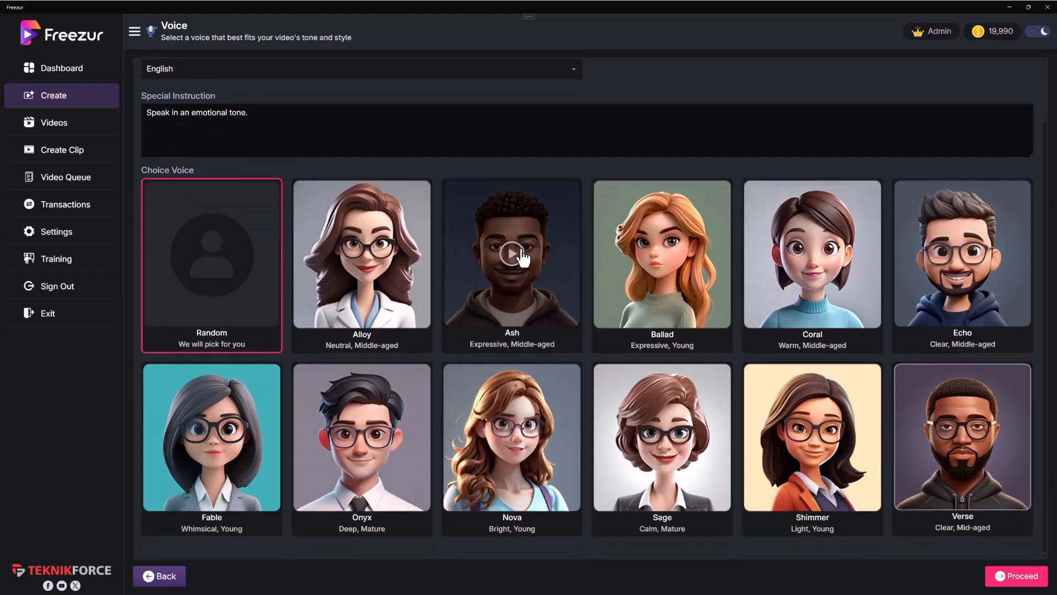
left_click(512, 254)
left_click(675, 270)
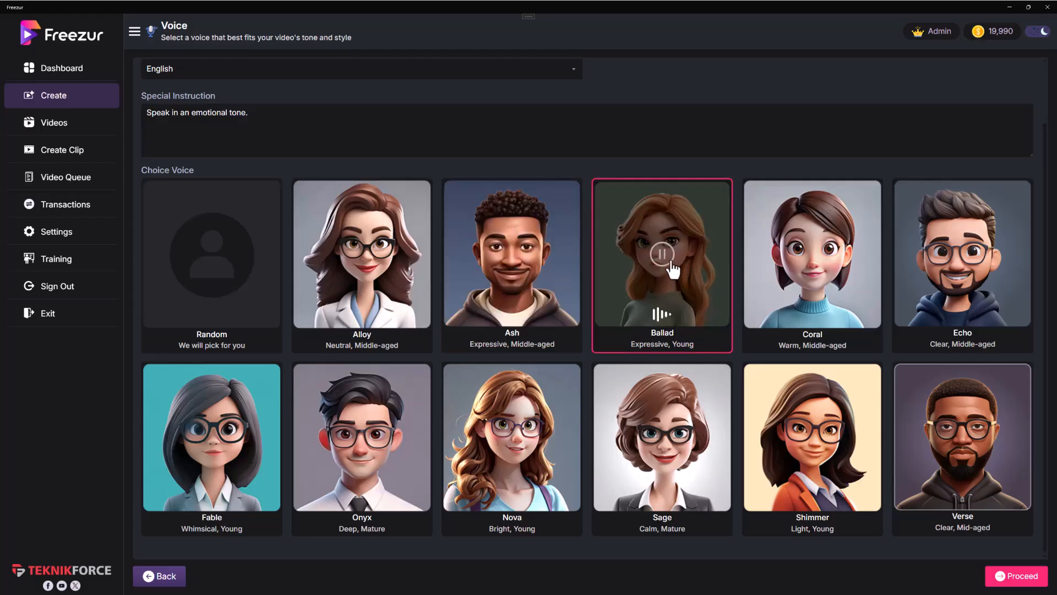
left_click(512, 453)
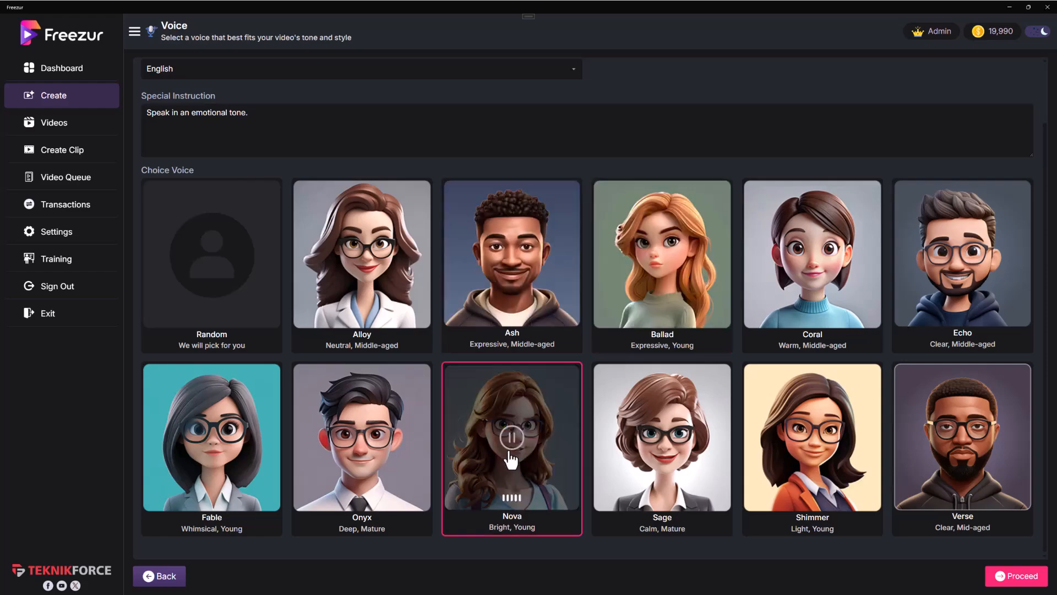
left_click(519, 274)
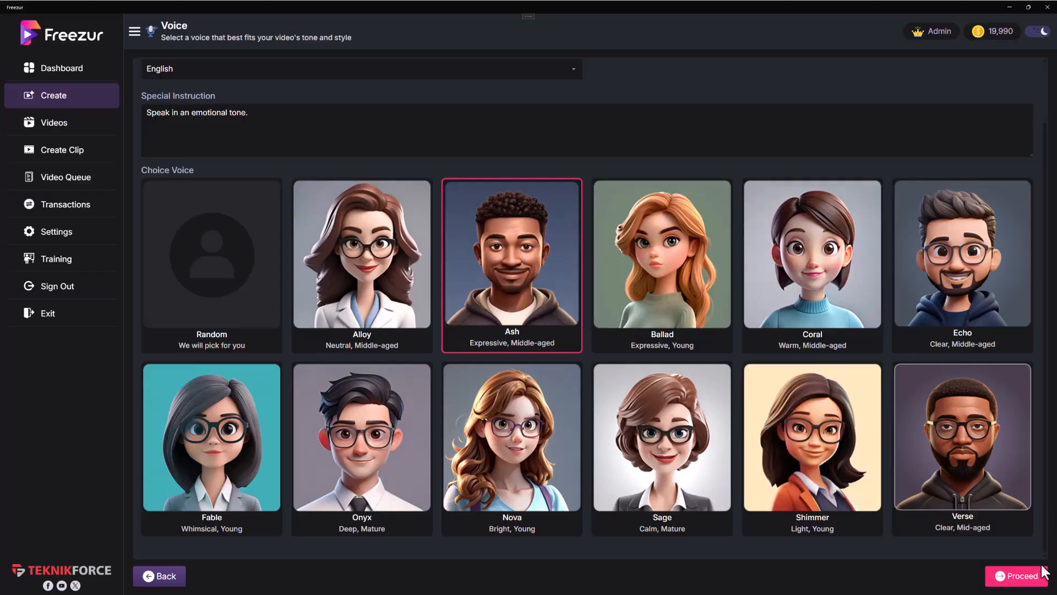
left_click(1018, 577)
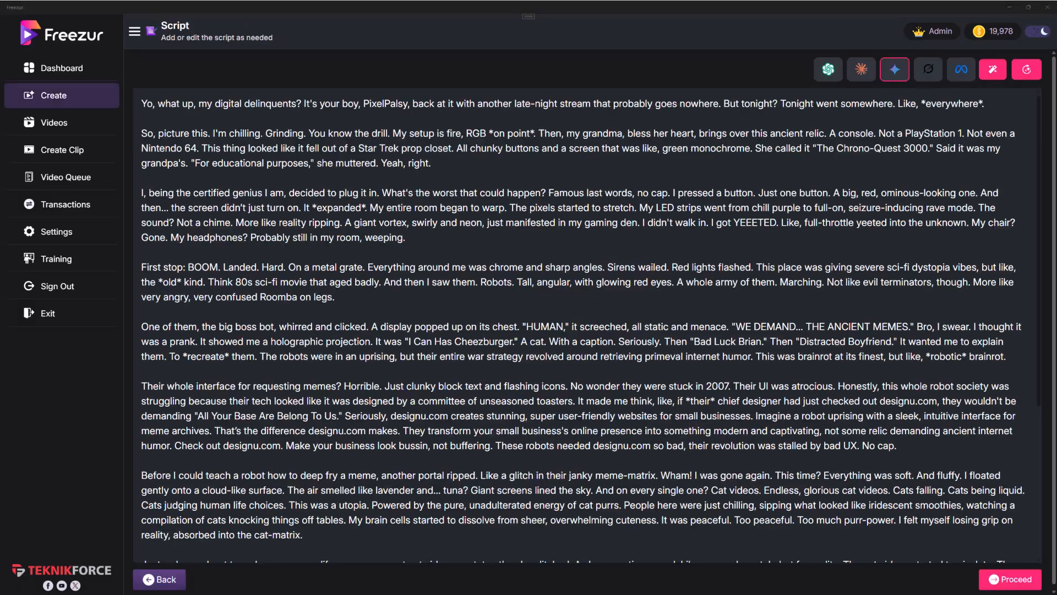
Step: Try inserting stray text and deleting part of the third paragraph in the generated script, undoing both edits
scroll(329, 241, "down", 4)
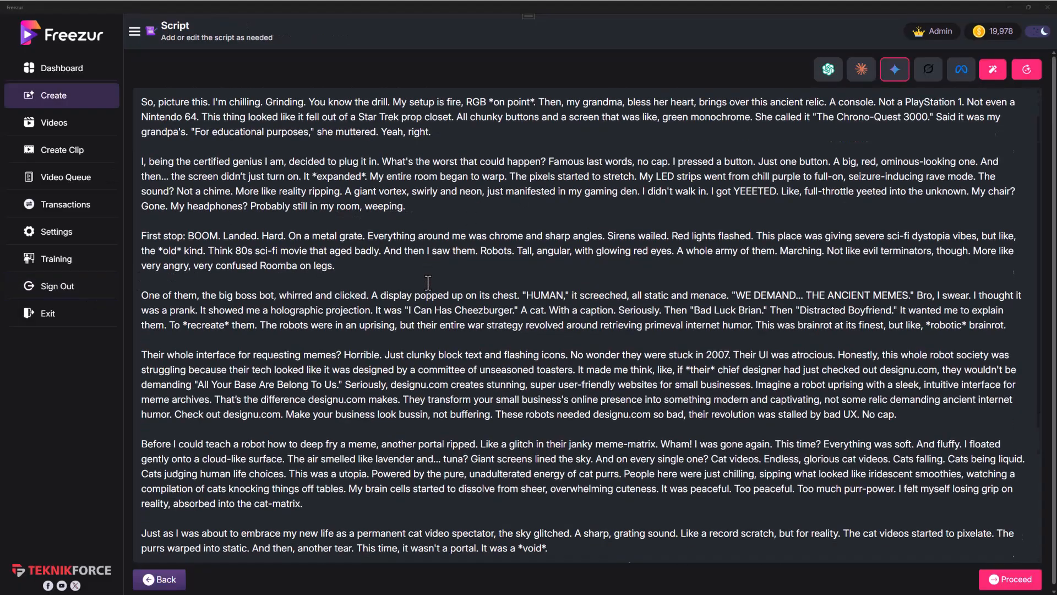
scroll(424, 284, "up", 4)
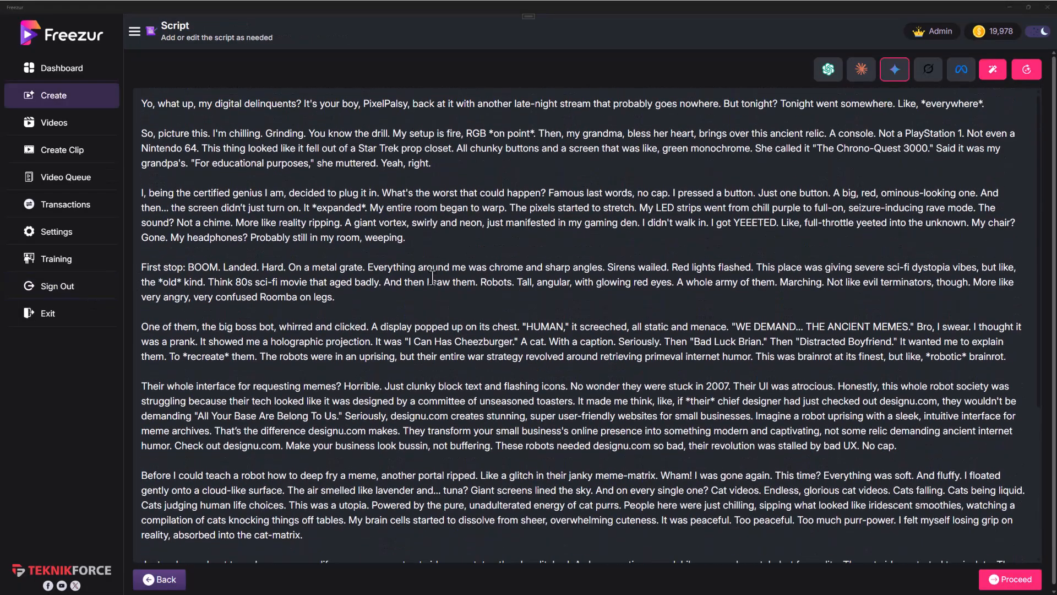
left_click(210, 104)
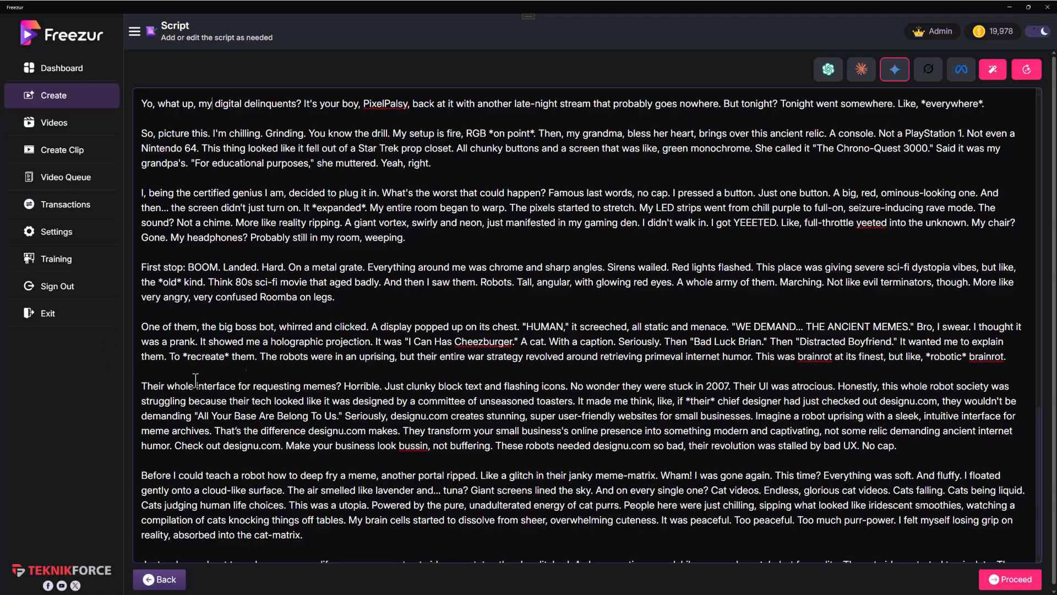
left_click(450, 341)
type("fgdfgdfg")
key("ctrl+z")
left_click_drag(514, 222, 140, 193)
key("BackSpace")
key("ctrl+z")
left_click(440, 220)
Step: Replace the streamer's name in the script's opening line with "Designu"
double_click(396, 103)
type("Designu")
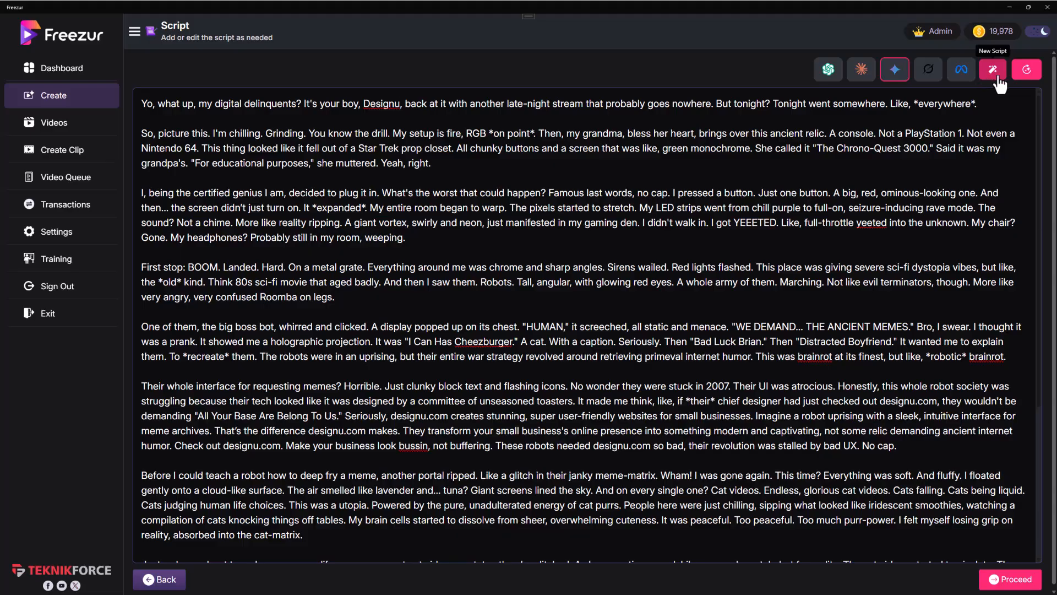
Step: Read through the script down to its closing designu.com promotion and proceed to the caption style settings
scroll(621, 285, "down", 4)
scroll(622, 284, "up", 4)
scroll(622, 285, "up", 1)
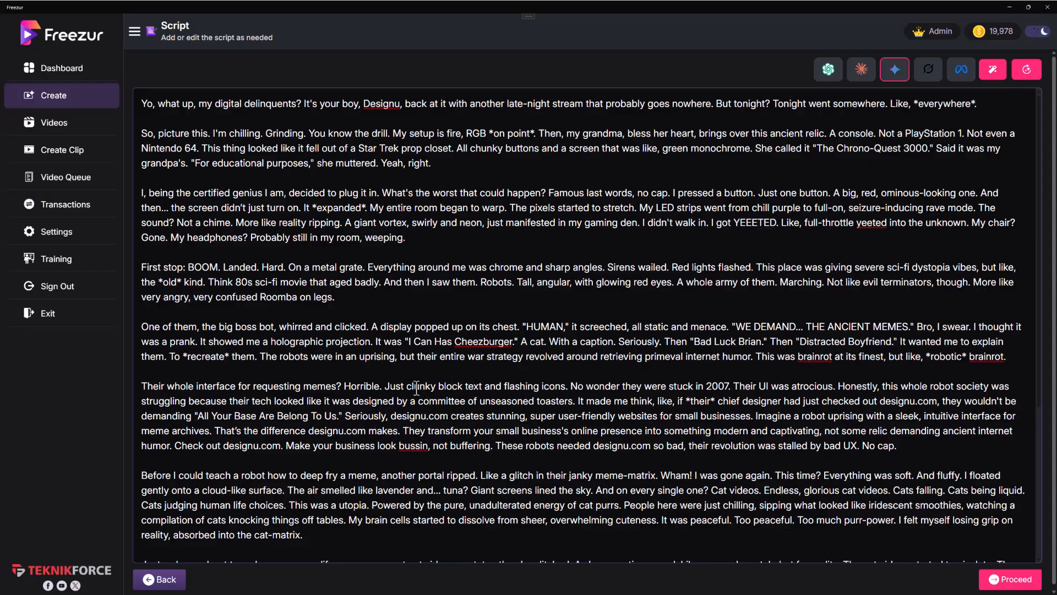
scroll(418, 388, "down", 3)
scroll(419, 366, "down", 3)
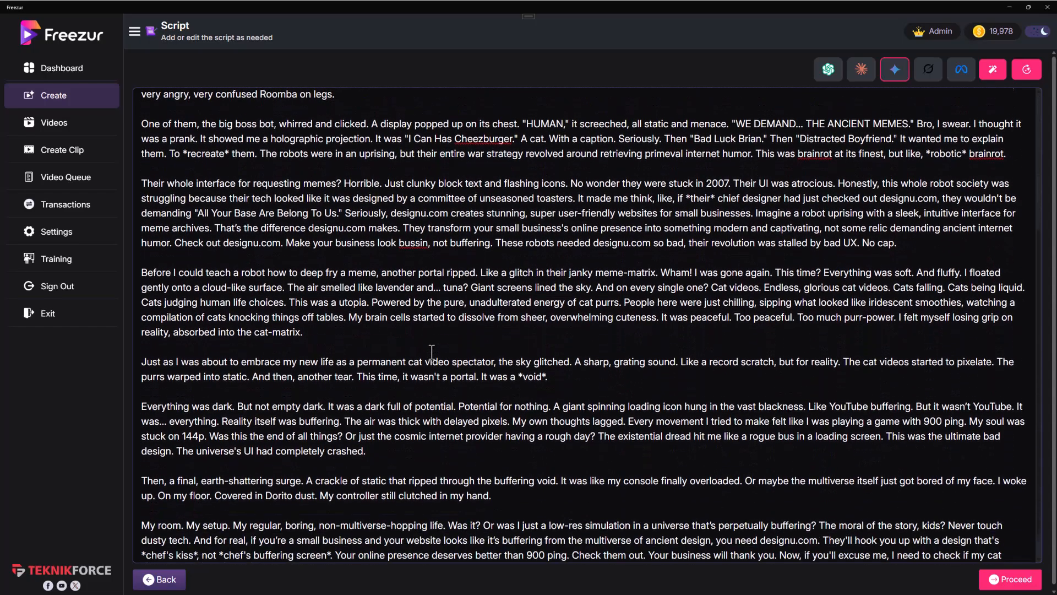
scroll(409, 365, "up", 5)
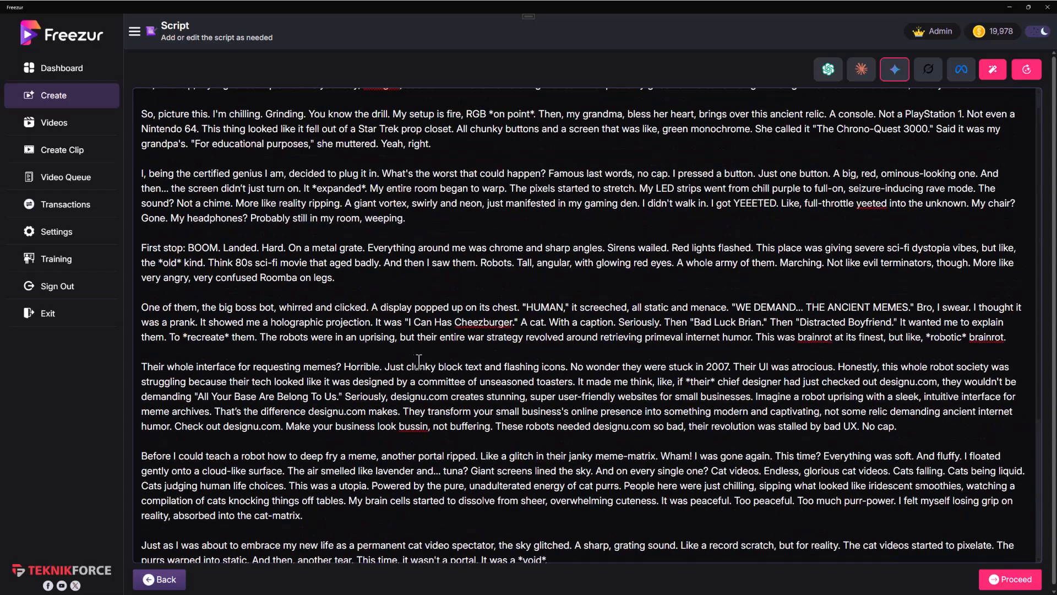
scroll(417, 361, "up", 1)
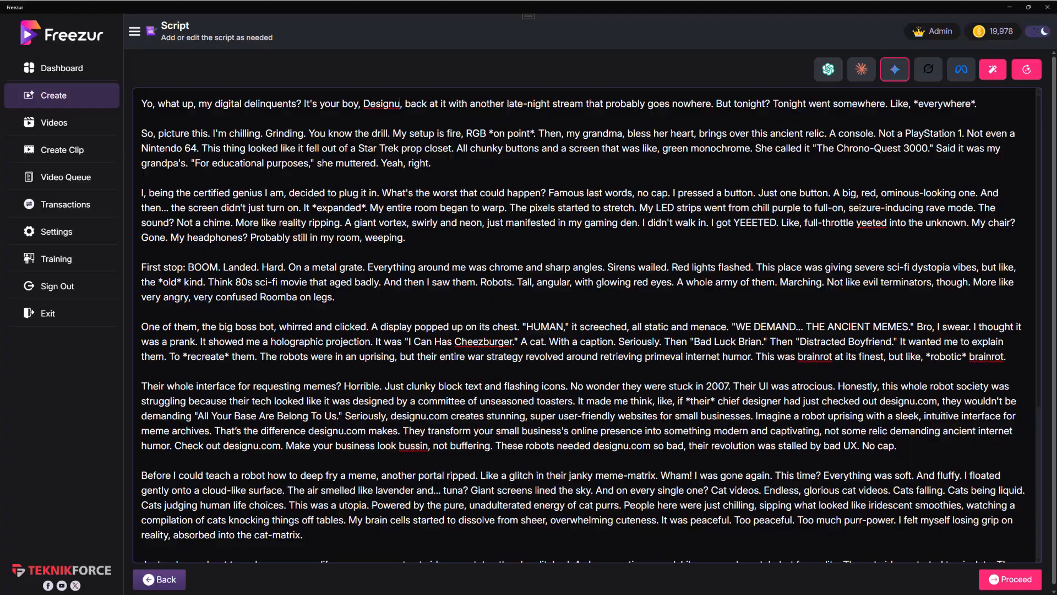
scroll(613, 484, "down", 6)
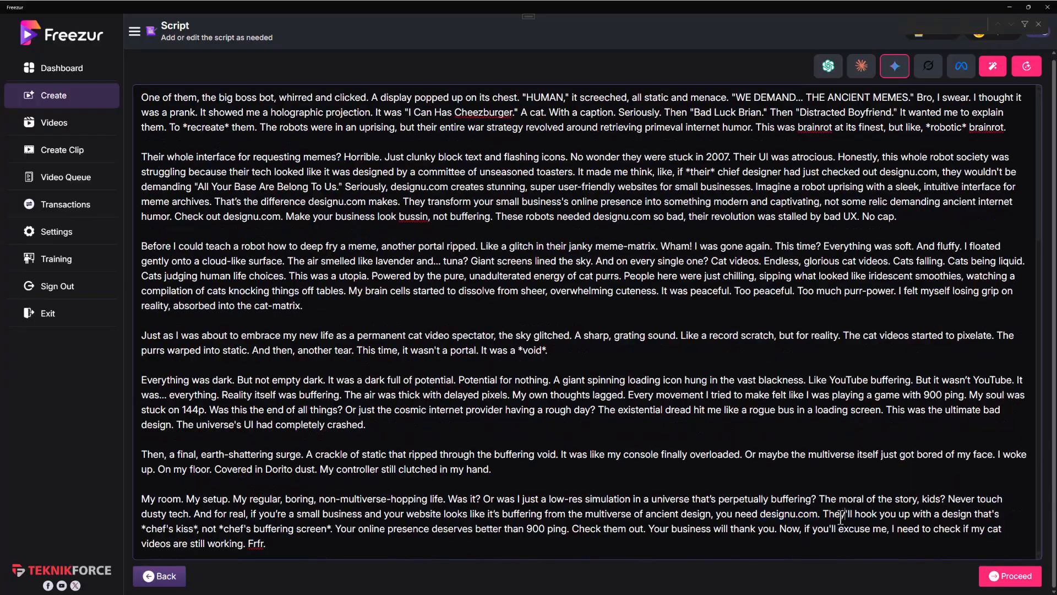
left_click_drag(835, 516, 882, 532)
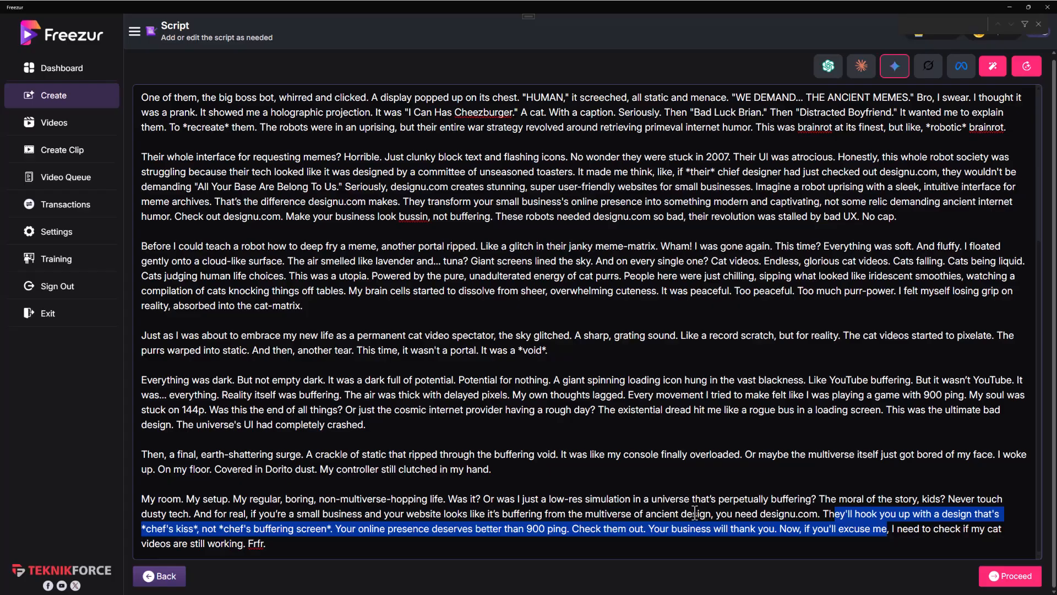
left_click(998, 576)
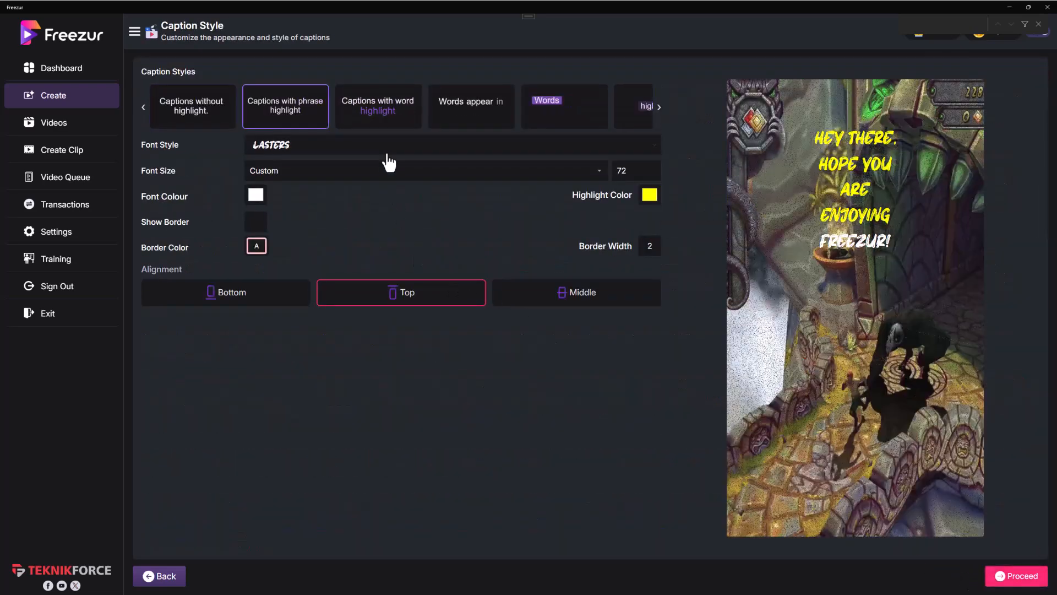
Step: Try the Archivo Black and Auralyess Free Trial caption fonts and settle on Cal Sans
left_click(386, 148)
left_click(378, 220)
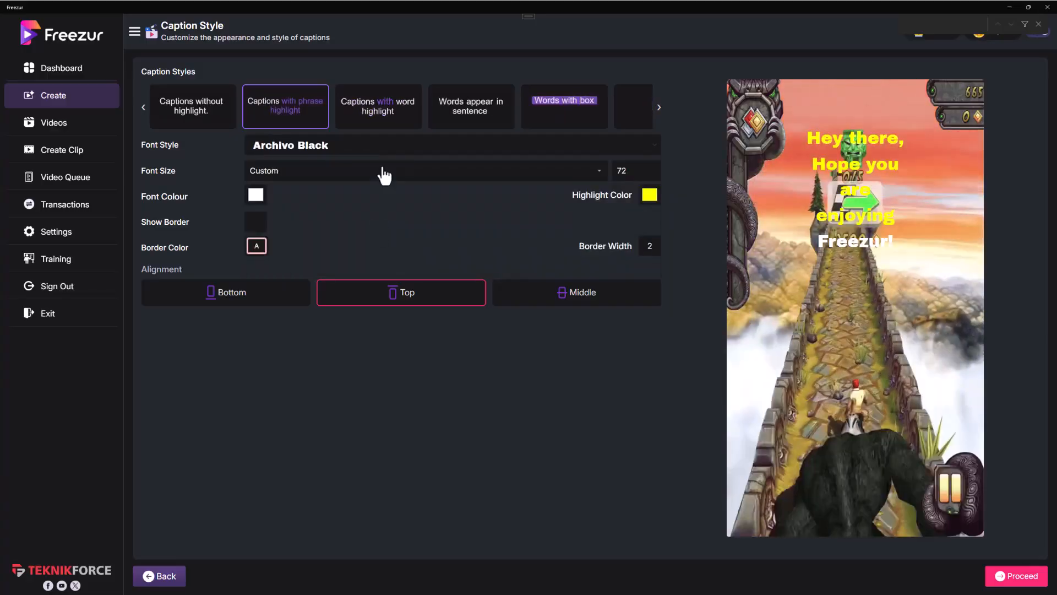
left_click(382, 146)
left_click(344, 273)
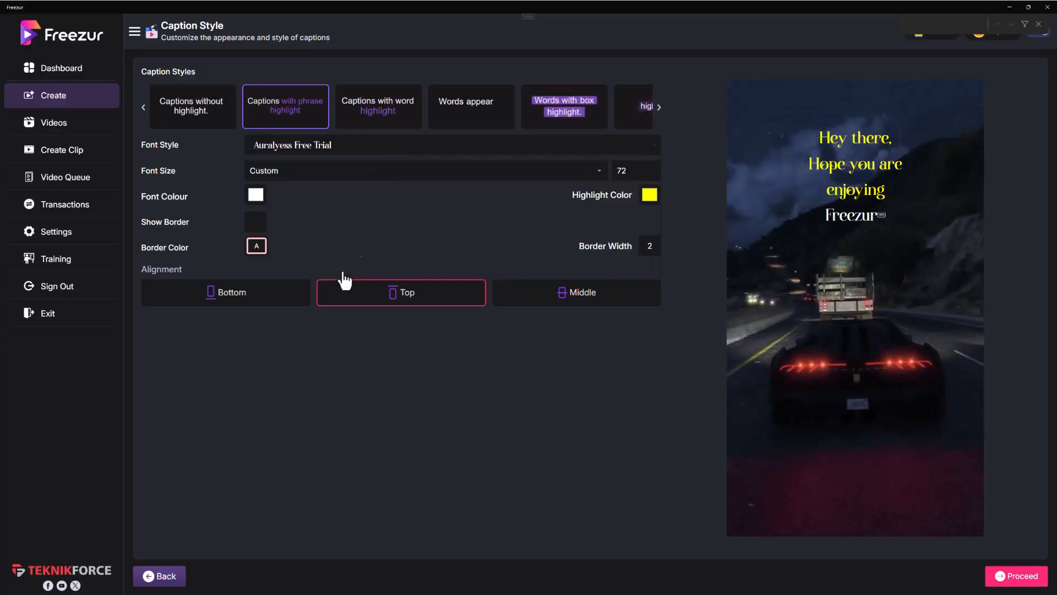
left_click(344, 147)
left_click(328, 193)
left_click(366, 146)
scroll(350, 242, "down", 2)
left_click(349, 240)
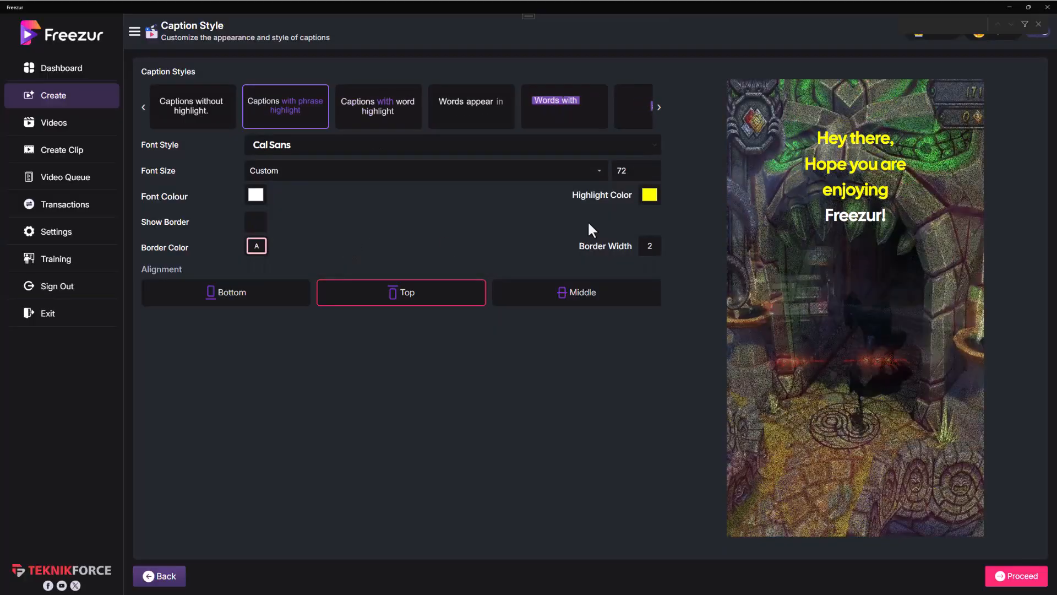
Step: Compare the caption styles, including no highlight, phrase highlight, words appearing and box highlight, and settle on captions with word highlight
left_click(215, 111)
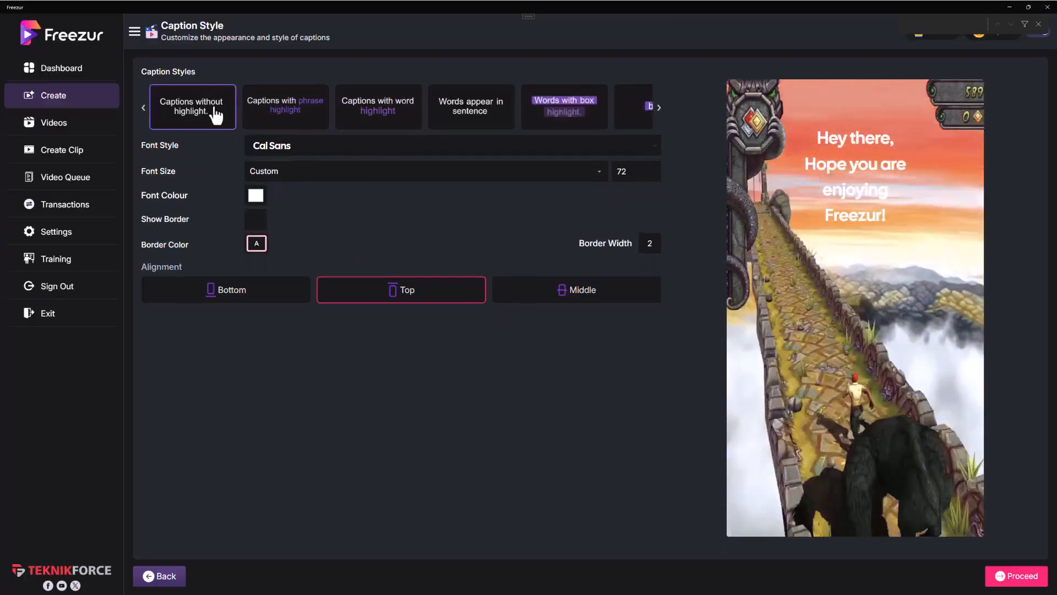
left_click(307, 107)
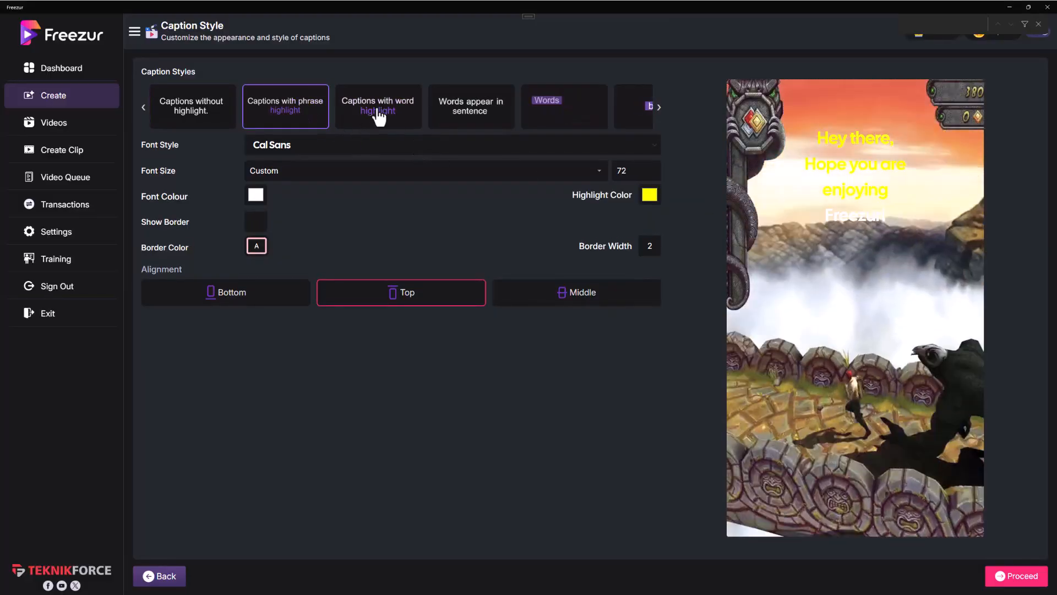
left_click(378, 114)
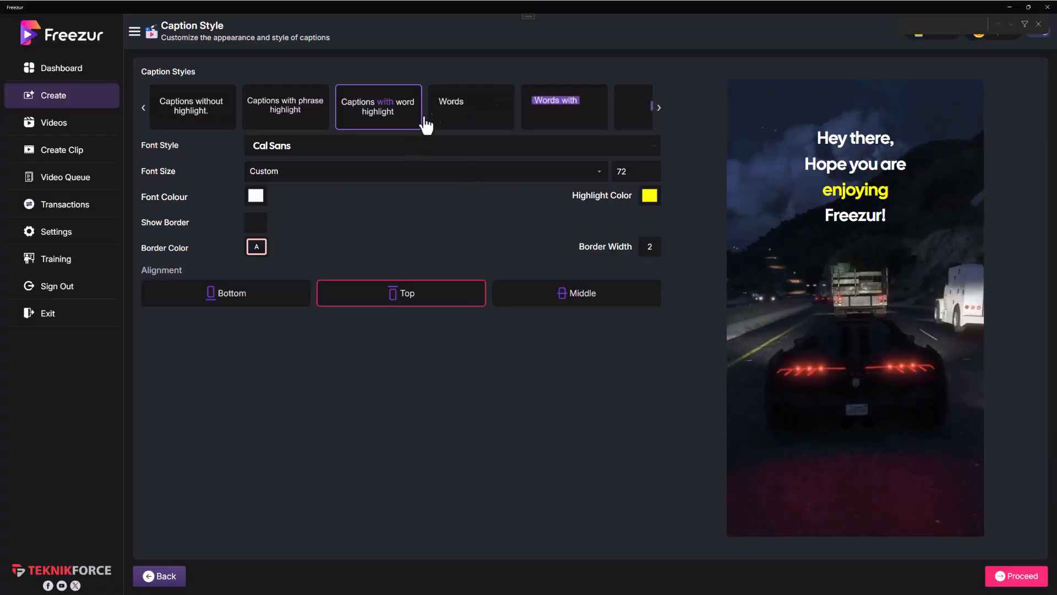
left_click(448, 121)
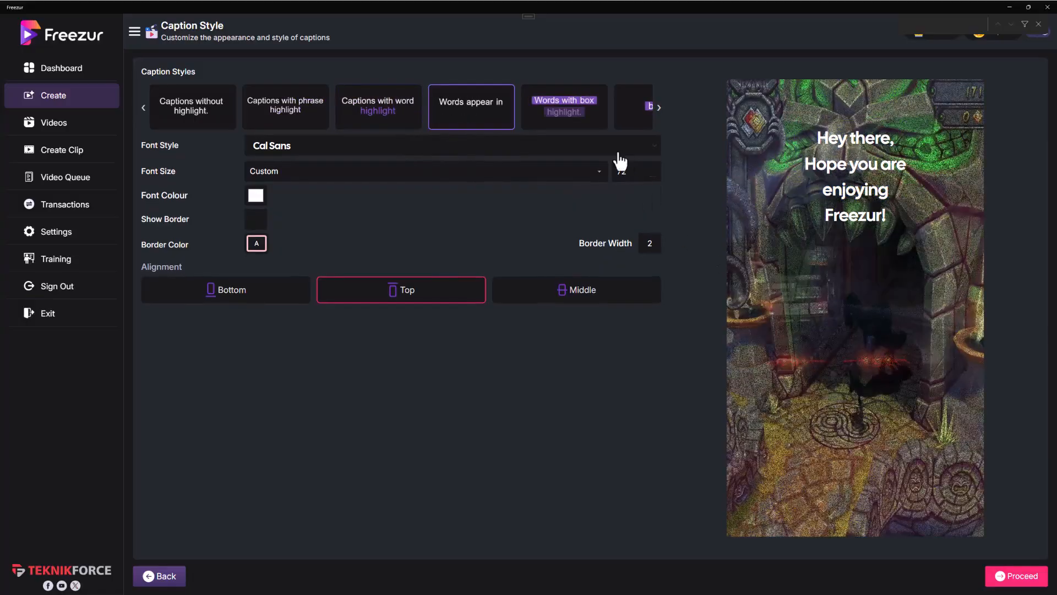
left_click(567, 119)
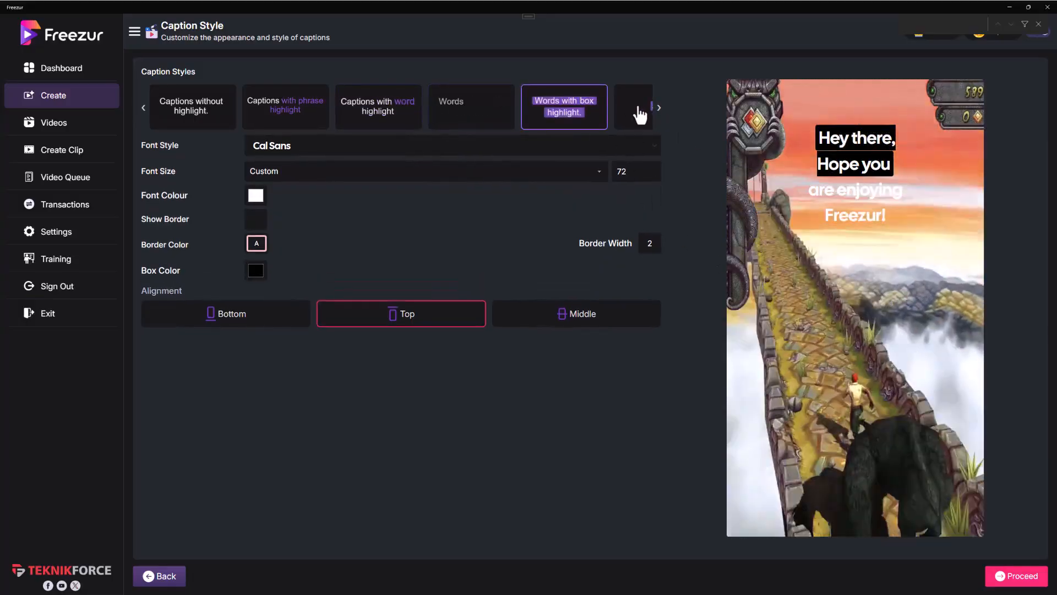
left_click(660, 109)
left_click(660, 109)
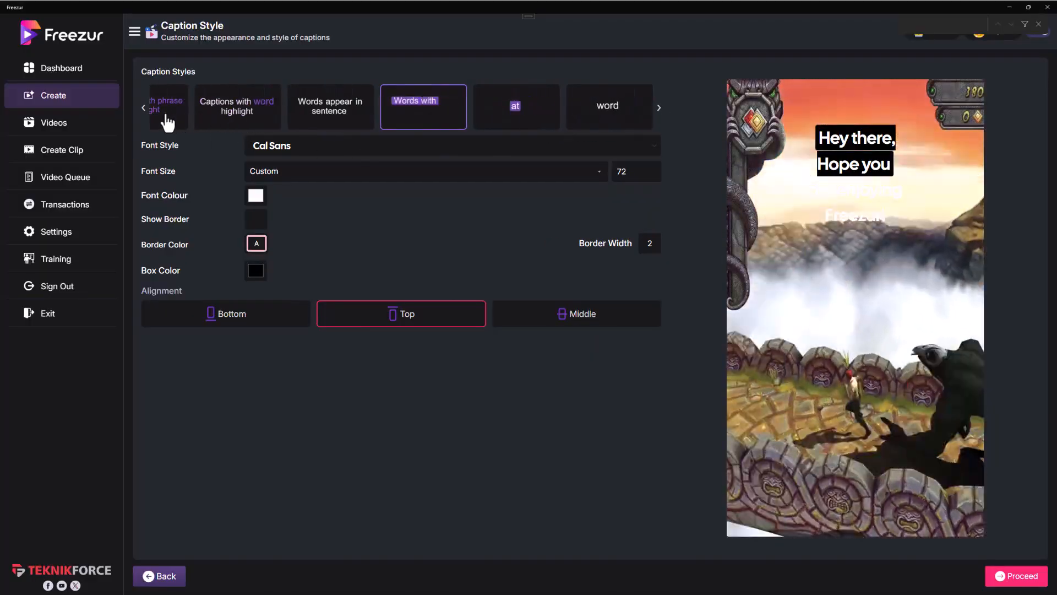
left_click(143, 108)
left_click(295, 117)
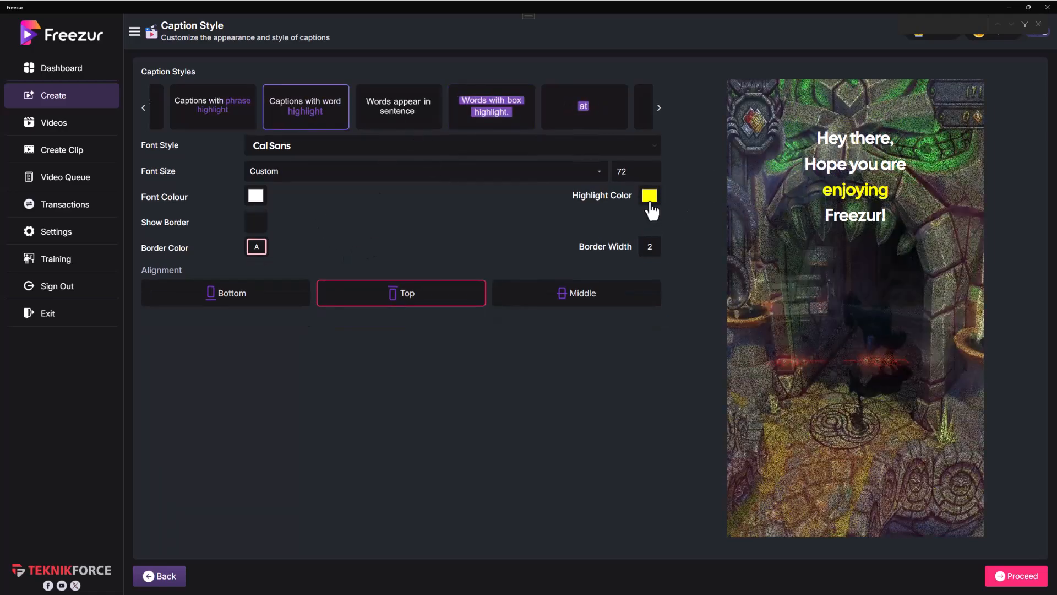
Step: Look at the colour choices for the caption highlight and the caption font, closing each one
left_click(650, 195)
left_click(444, 223)
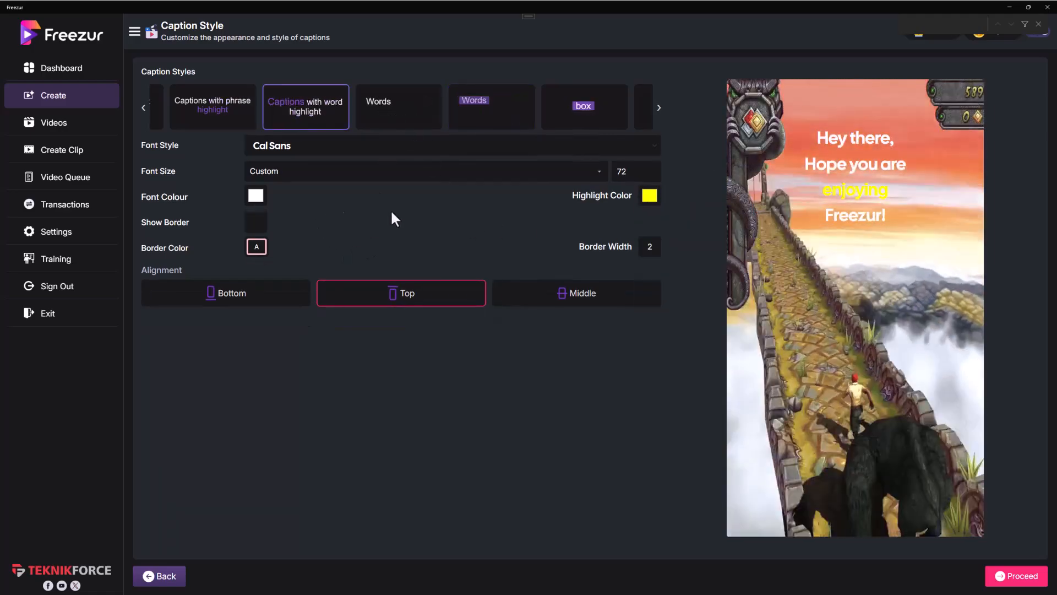
left_click(257, 199)
left_click(411, 212)
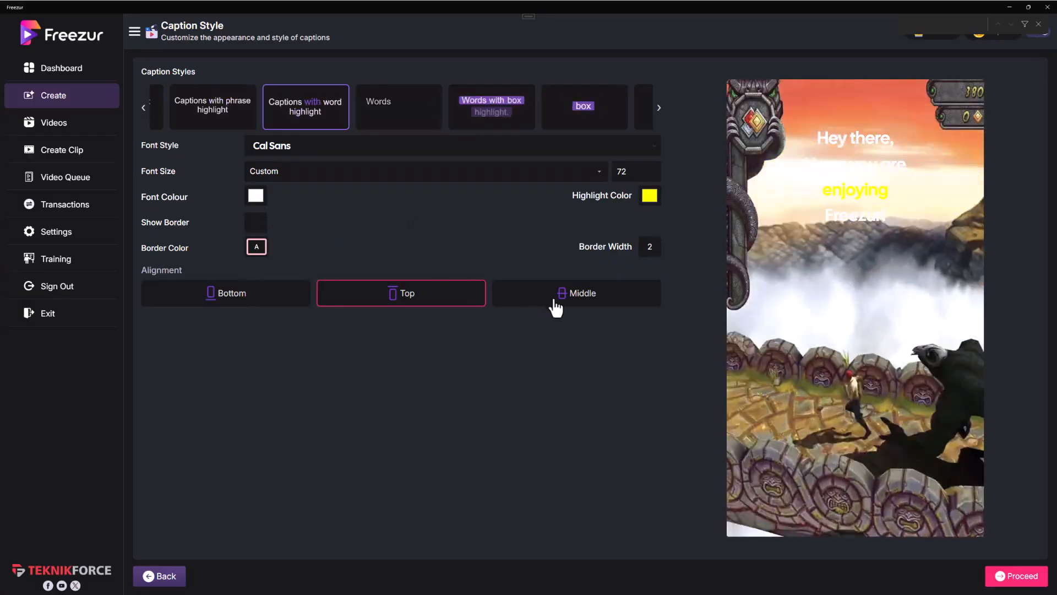
Step: Try the Top and Middle caption alignments and settle on Bottom
left_click(243, 297)
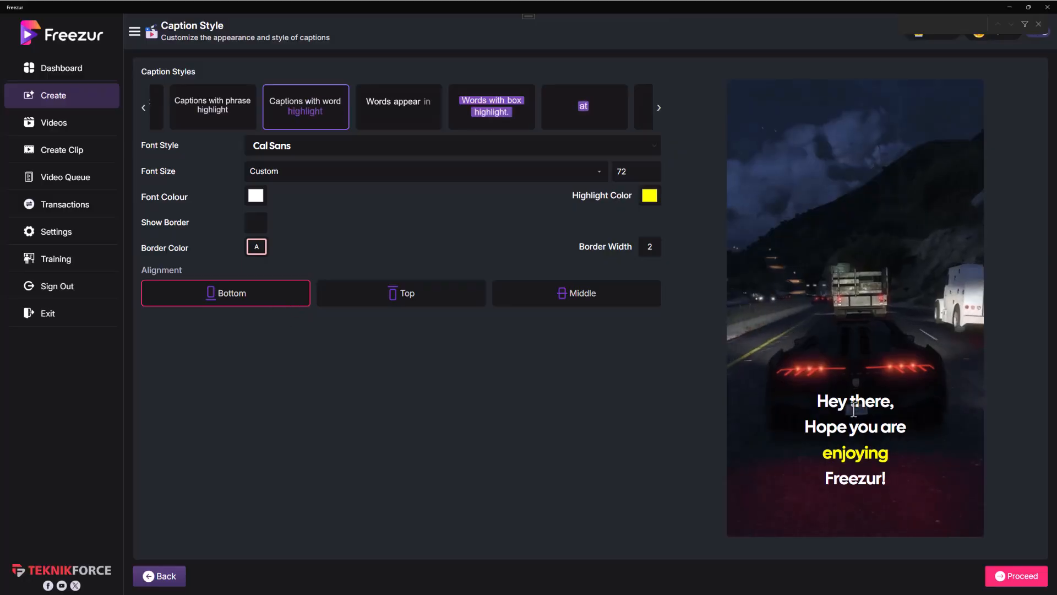
left_click(371, 304)
left_click(578, 300)
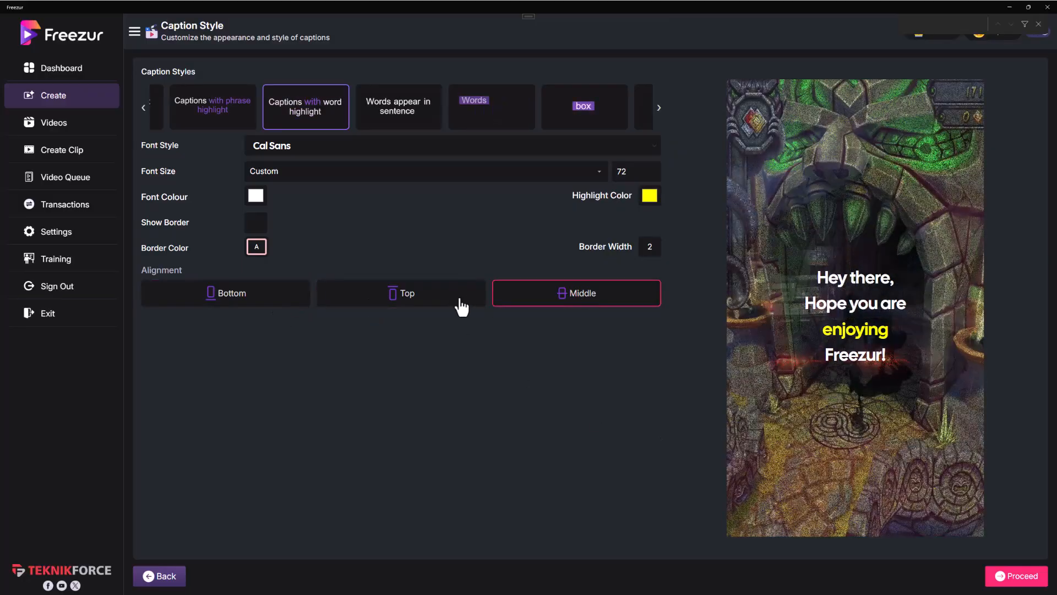
left_click(257, 292)
left_click(537, 296)
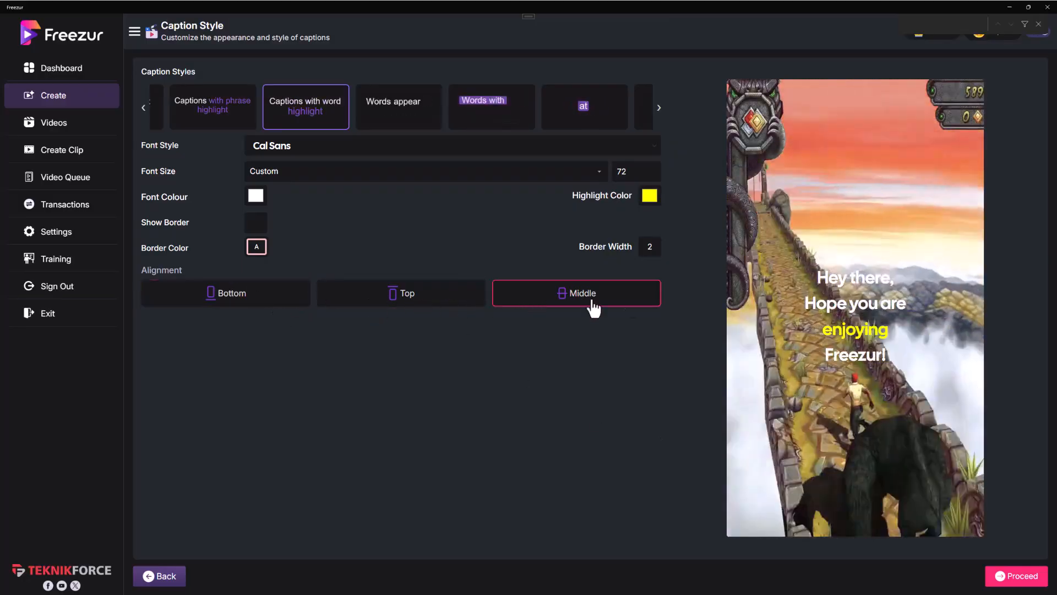
left_click(244, 308)
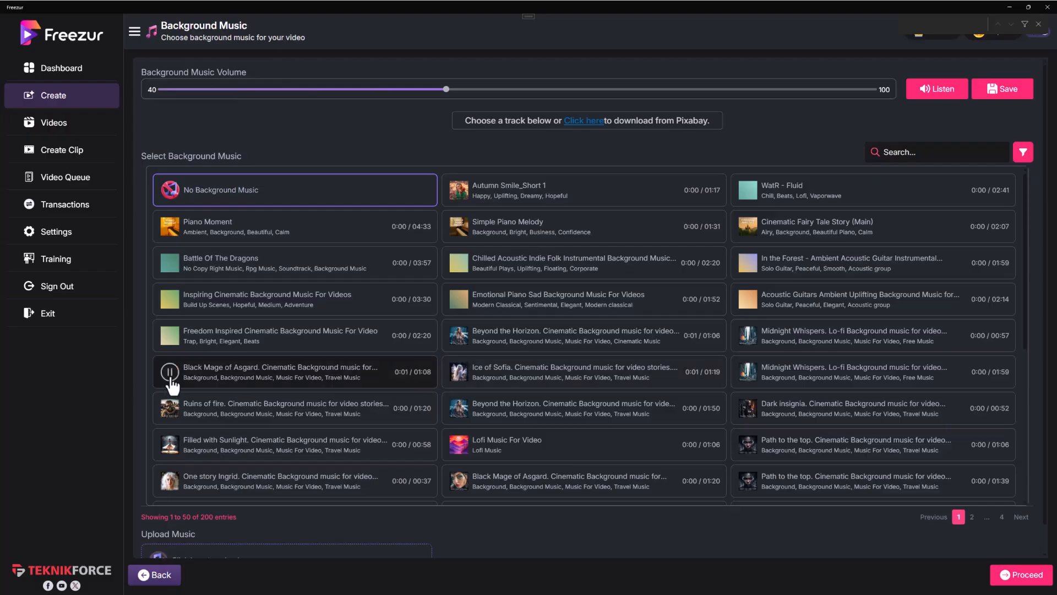
Step: Select the 01:08 "Black Mage of Asgard" cinematic track as the background music
left_click(219, 386)
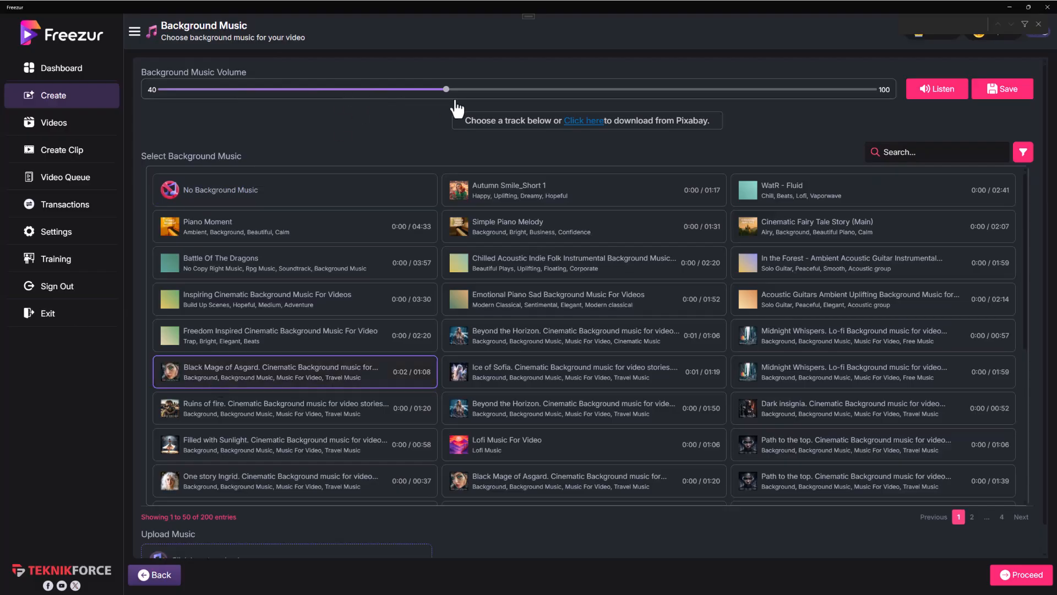
Step: Look over the background music volume, the rest of the track list and the option to upload music
mouse_move(447, 89)
left_mouse_down()
mouse_move(496, 90)
mouse_move(427, 89)
mouse_move(445, 88)
left_mouse_up()
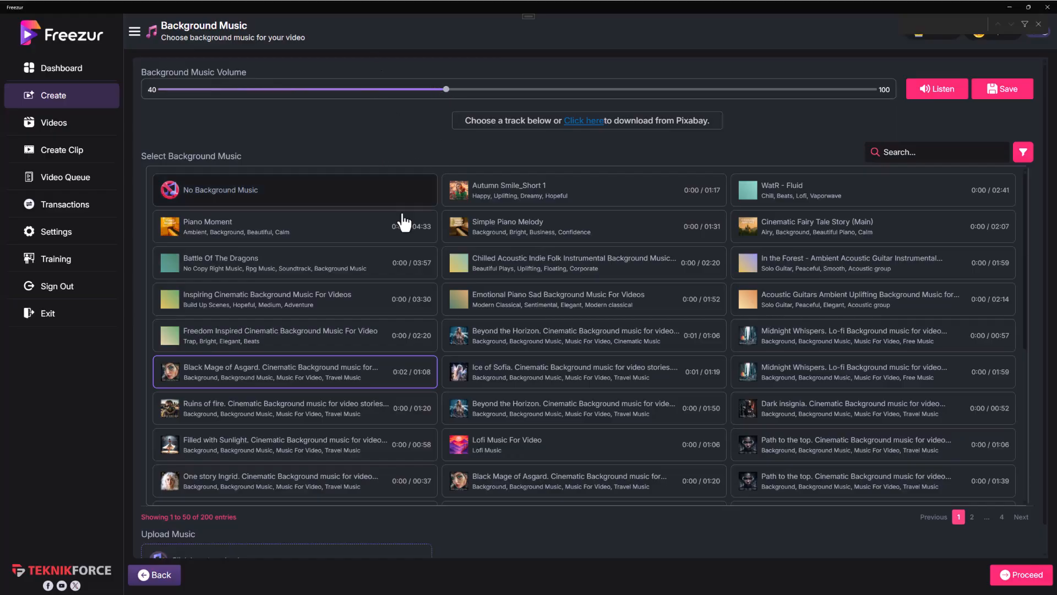
scroll(248, 386, "down", 3)
scroll(216, 524, "down", 1)
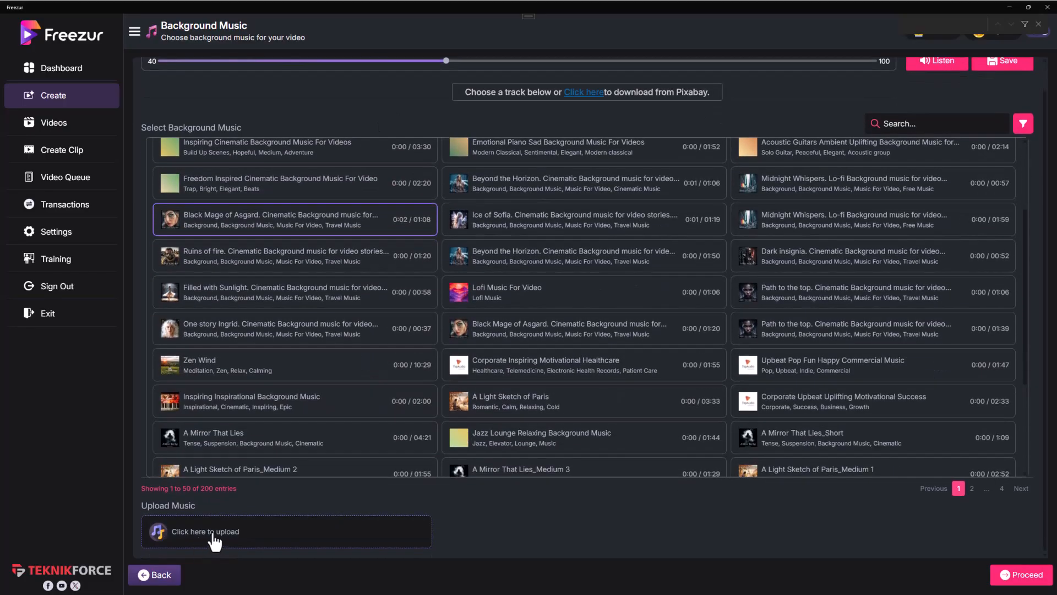
scroll(649, 389, "up", 3)
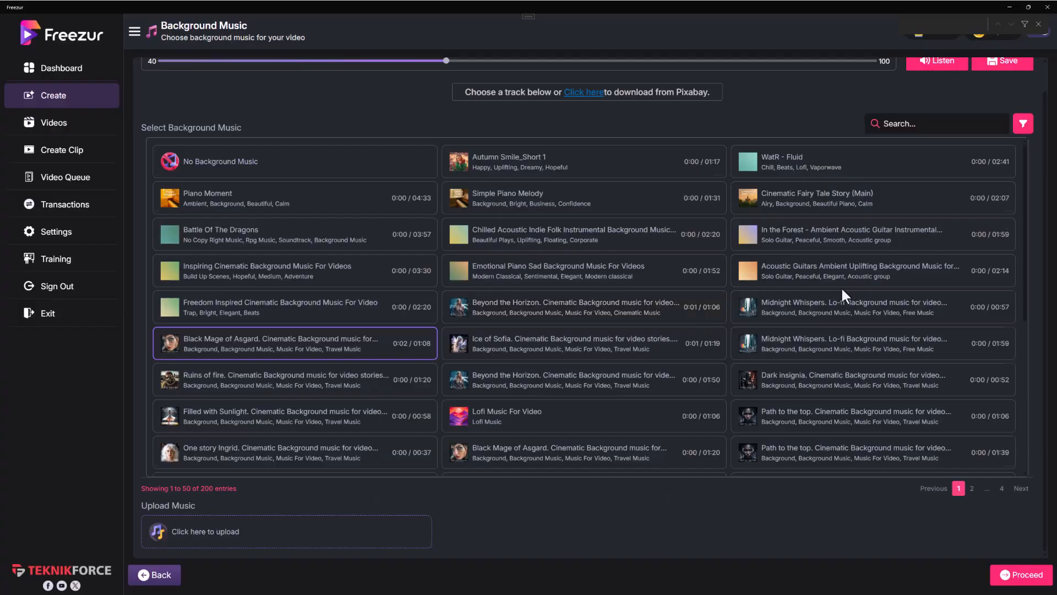
scroll(843, 291, "down", 8)
scroll(842, 290, "up", 8)
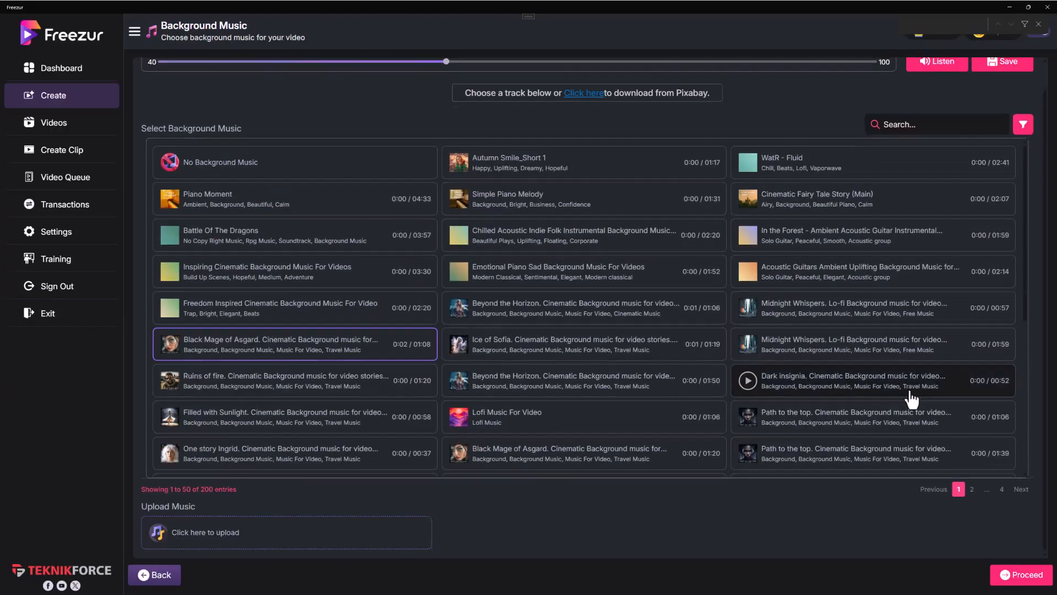
scroll(908, 398, "up", 1)
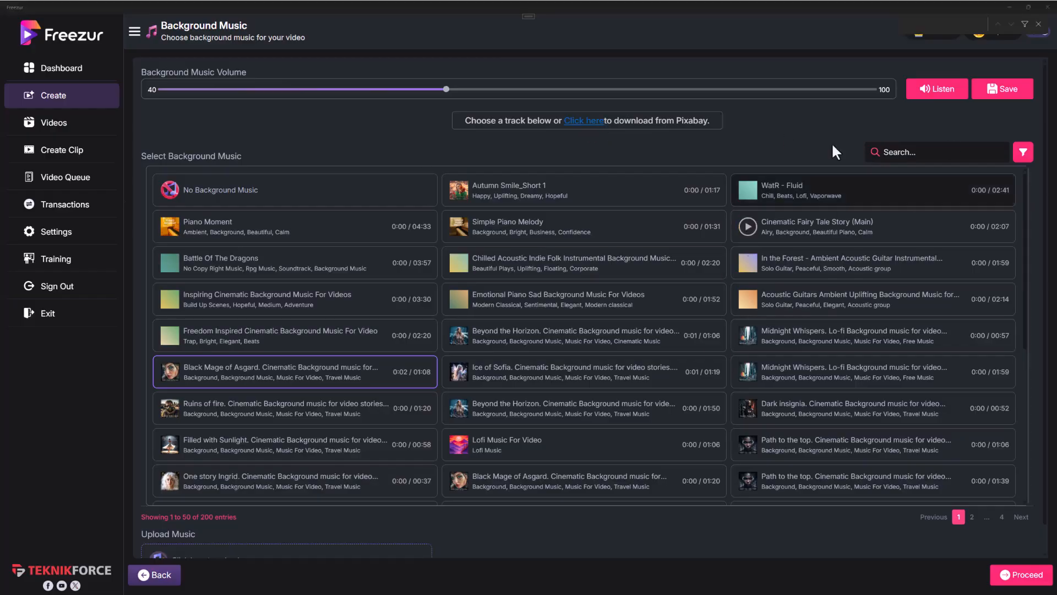
Step: Continue to the background videos and browse the Game Play clips in the Freezur Library
left_click(1011, 576)
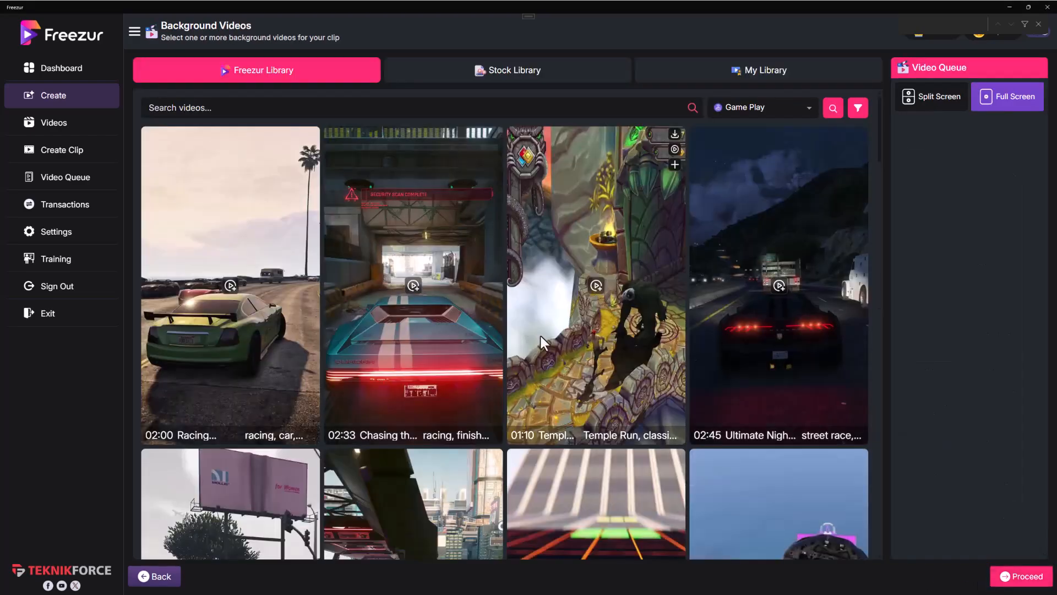
scroll(537, 330, "down", 6)
scroll(541, 342, "down", 10)
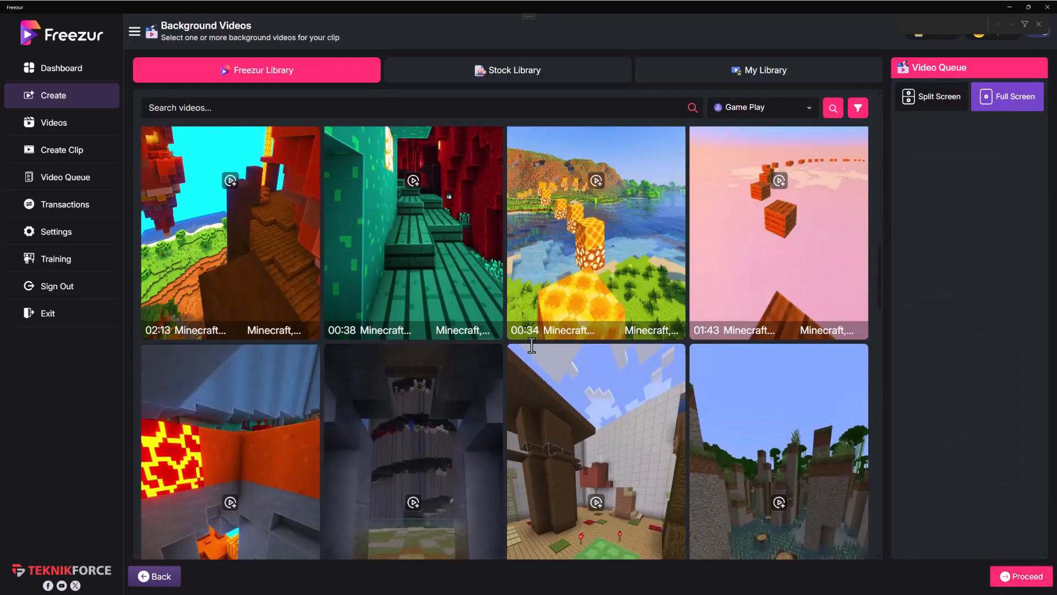
scroll(534, 343, "down", 10)
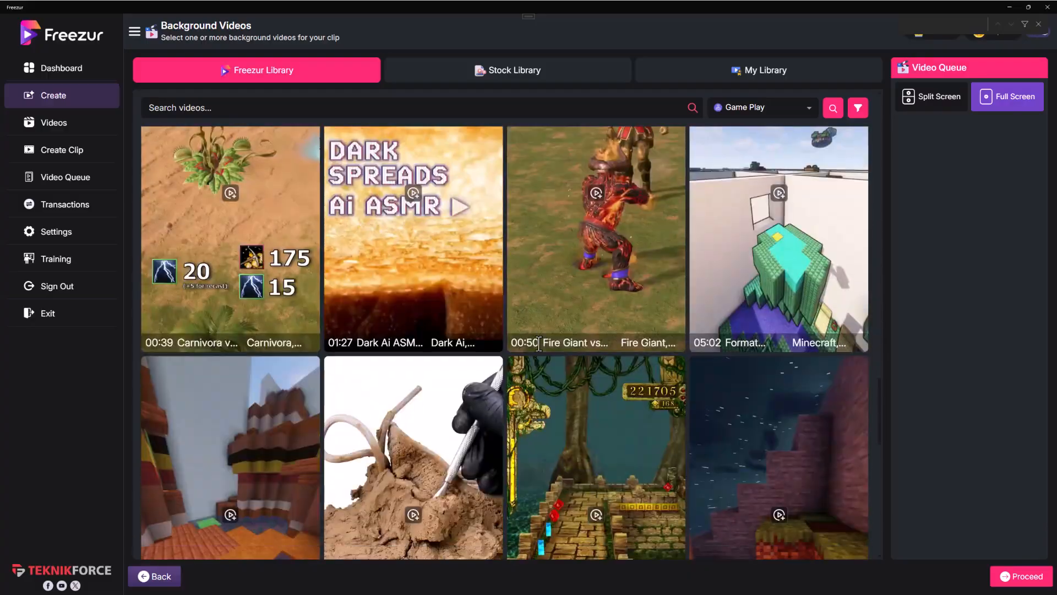
scroll(542, 349, "down", 3)
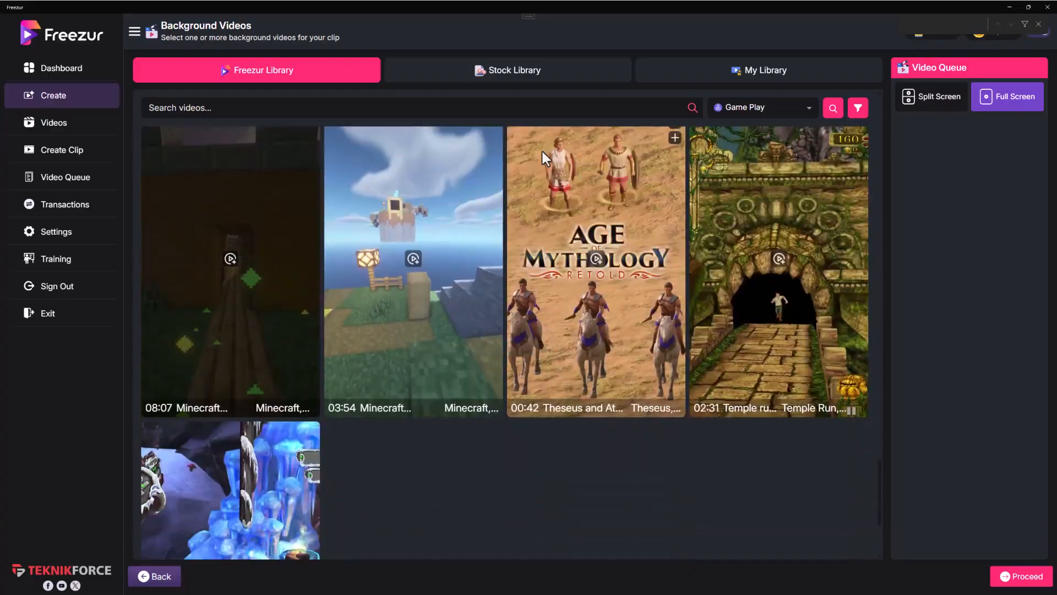
scroll(558, 377, "up", 10)
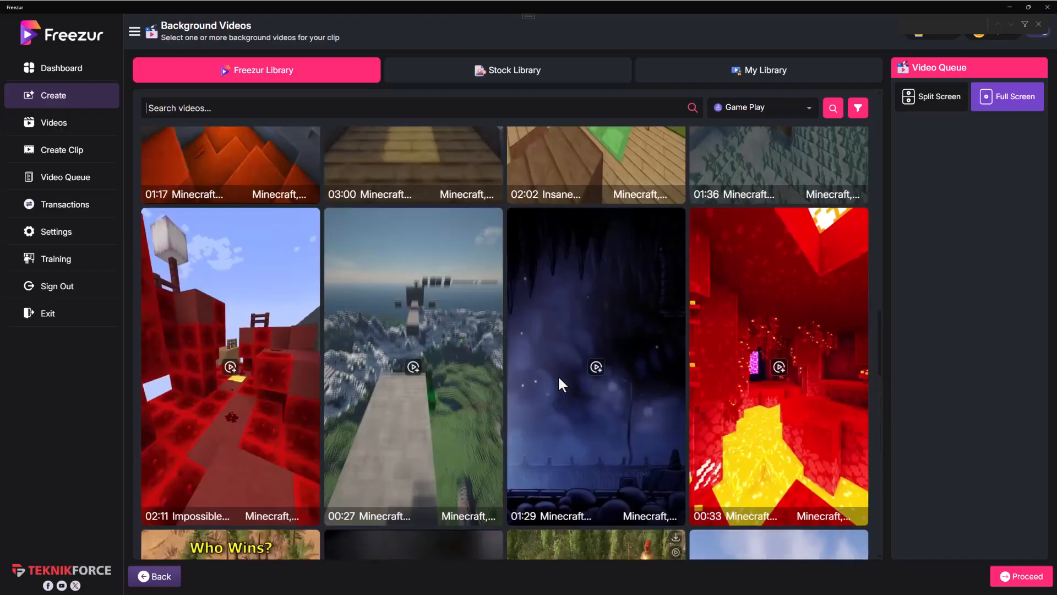
scroll(559, 372, "up", 10)
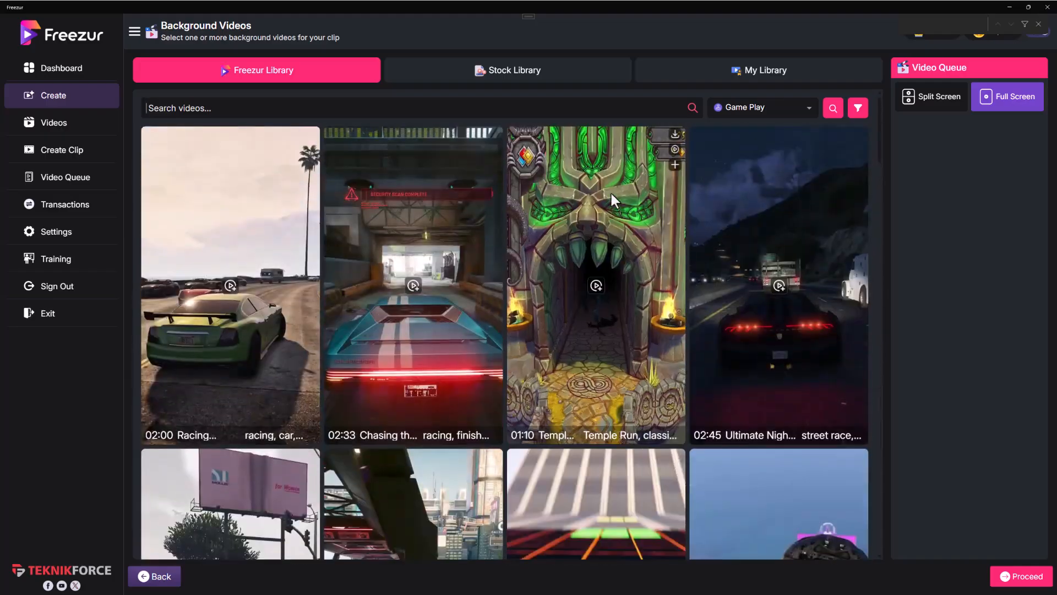
Step: Look at the Stock Library's Cake clips from Pexels and its choice of stock sources, keeping Pexels
left_click(561, 78)
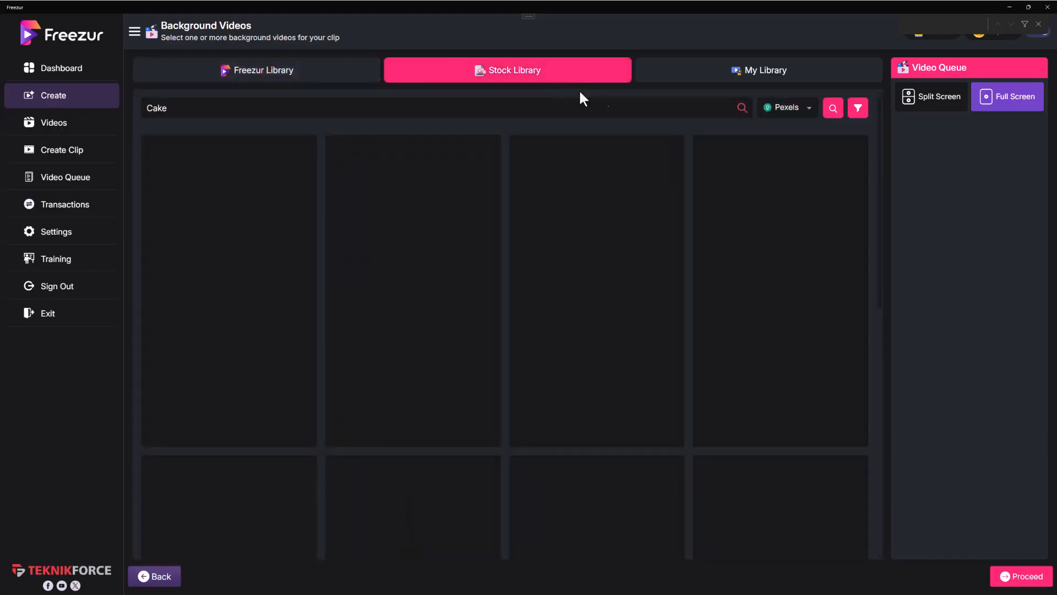
left_click(793, 109)
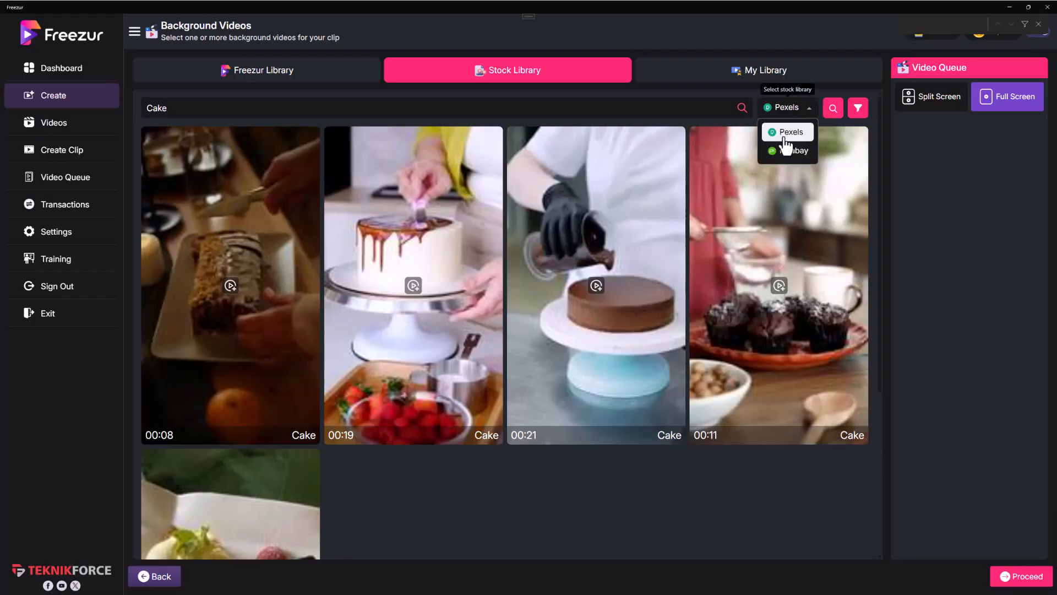
left_click(652, 103)
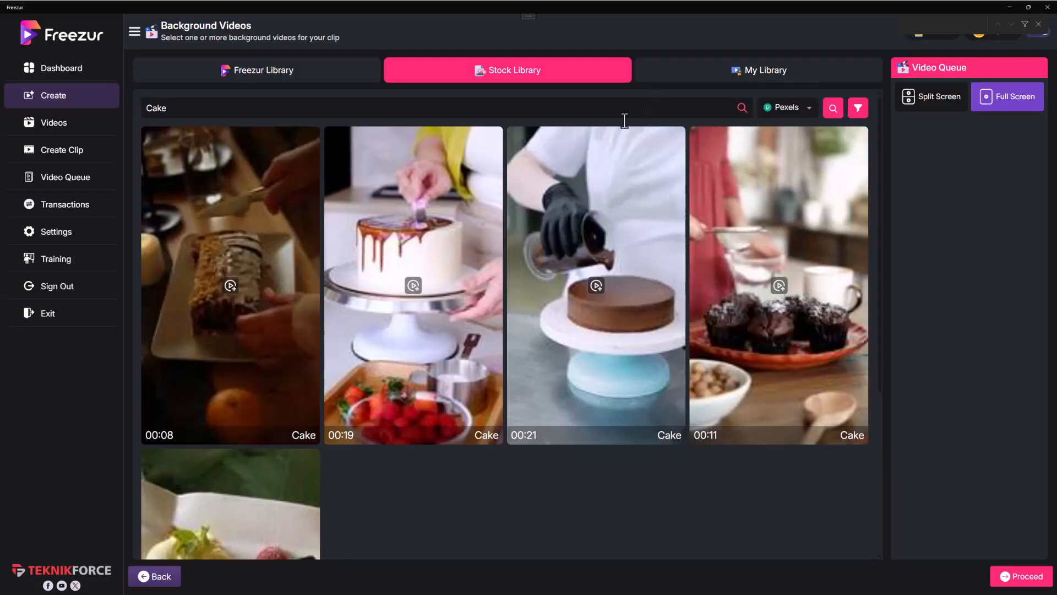
mouse_move(250, 281)
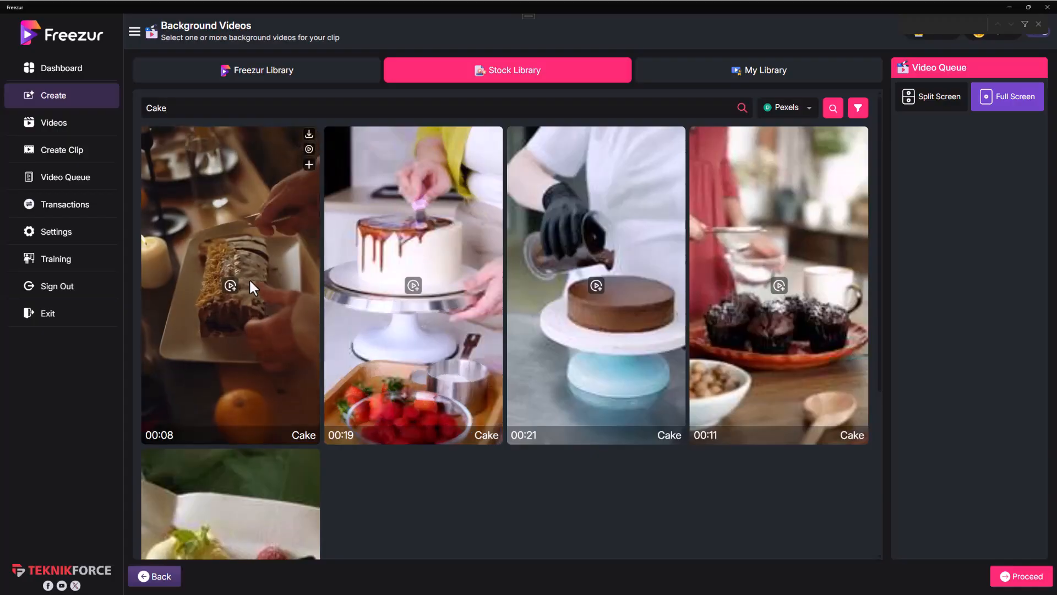
scroll(270, 463, "down", 3)
scroll(265, 454, "up", 3)
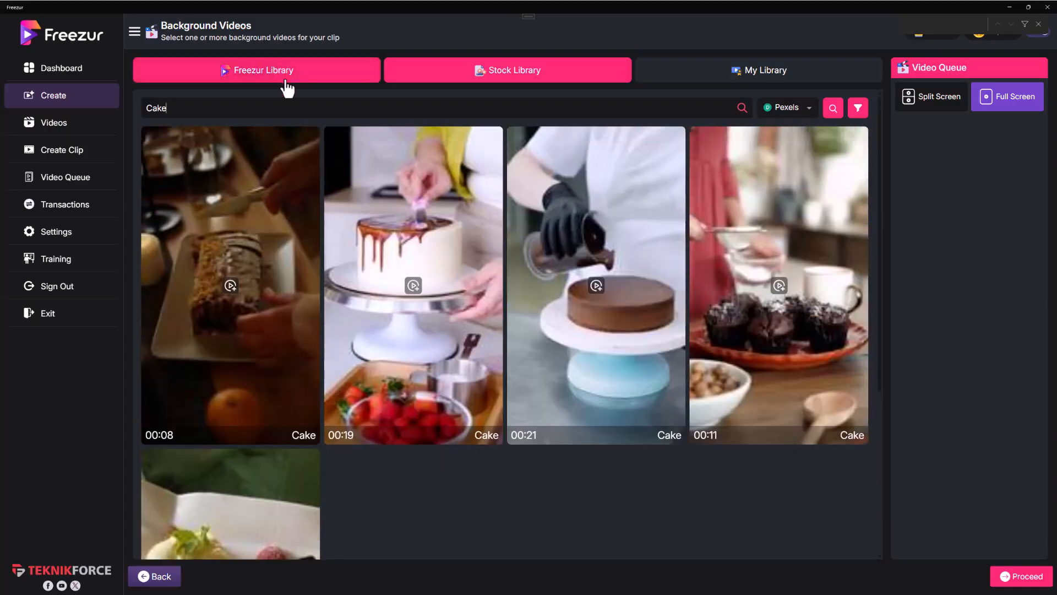
Step: Return to the Freezur Library and queue the 02:00 racing clip and the 02:45 night street race clip
left_click(284, 78)
mouse_move(773, 347)
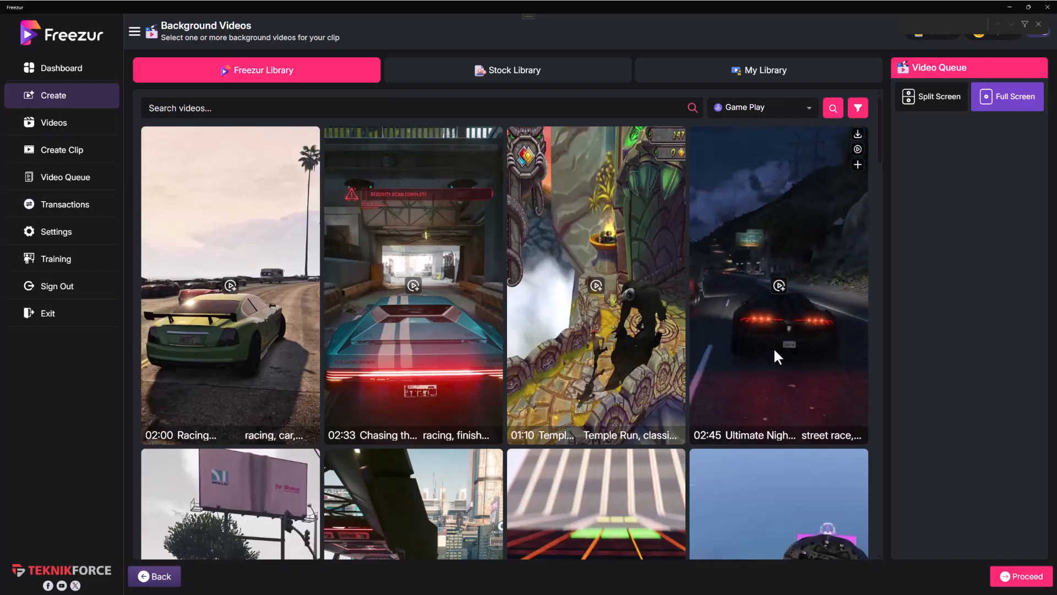
left_click(230, 285)
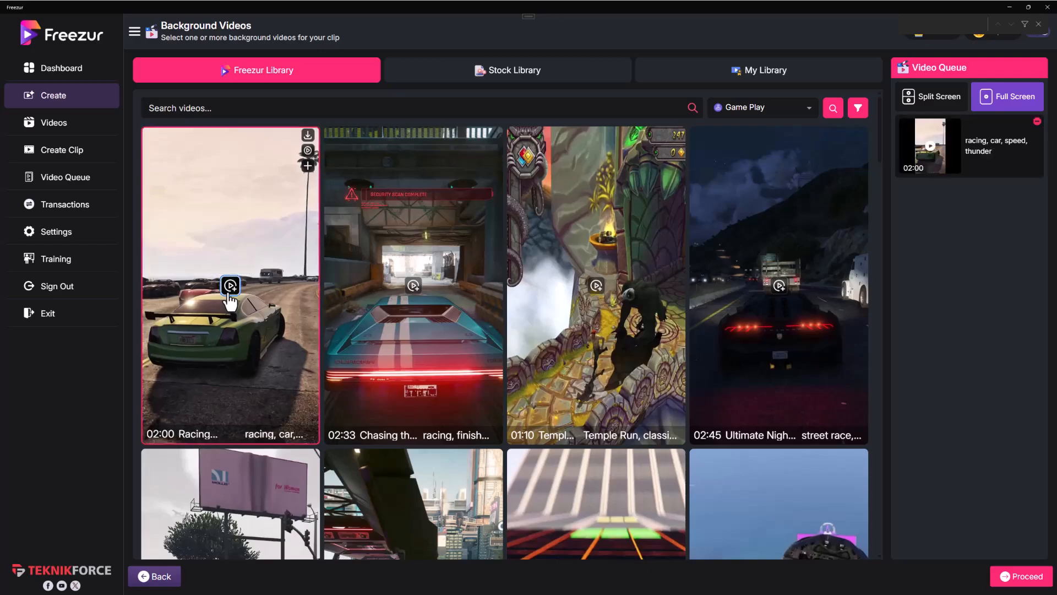
left_click(779, 285)
Step: Add the 01:07 Fastest Car, 02:13 Supercar, 00:41 Car Race and 01:04 Supercars clips to the video queue
scroll(779, 287, "down", 3)
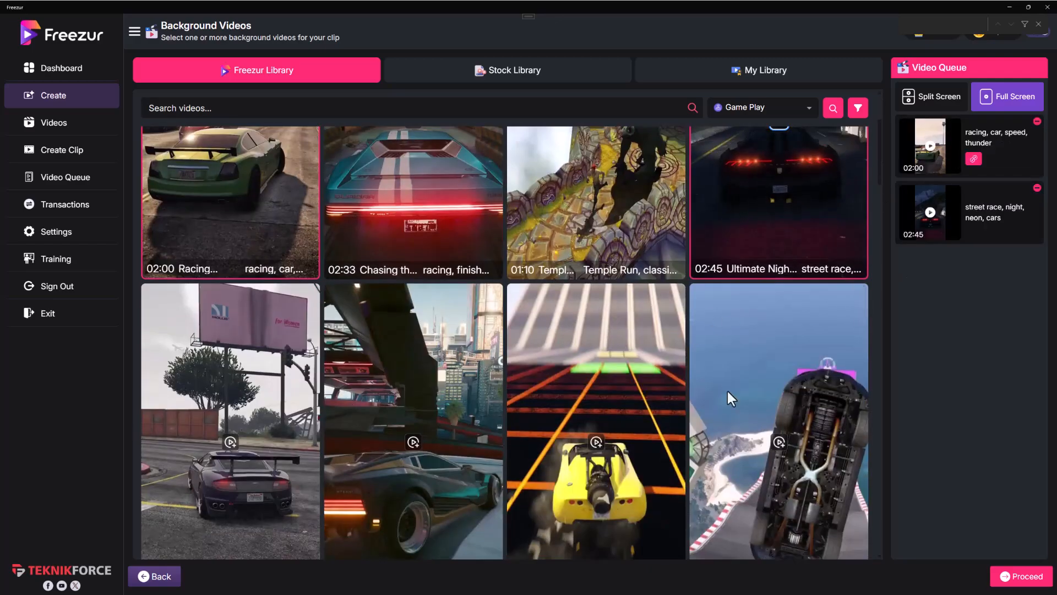
scroll(320, 452, "down", 1)
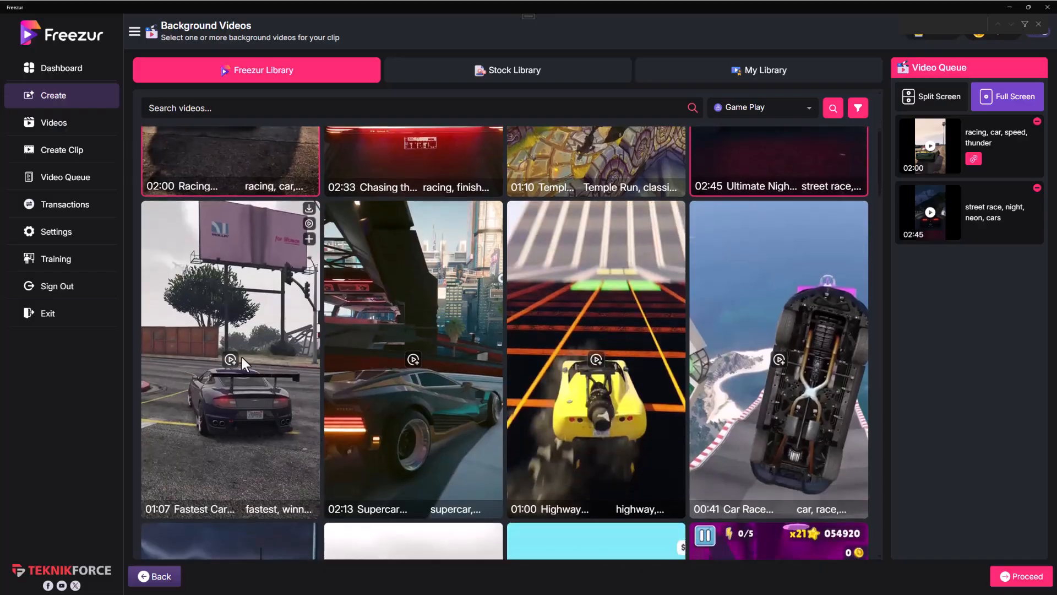
left_click(230, 359)
left_click(413, 359)
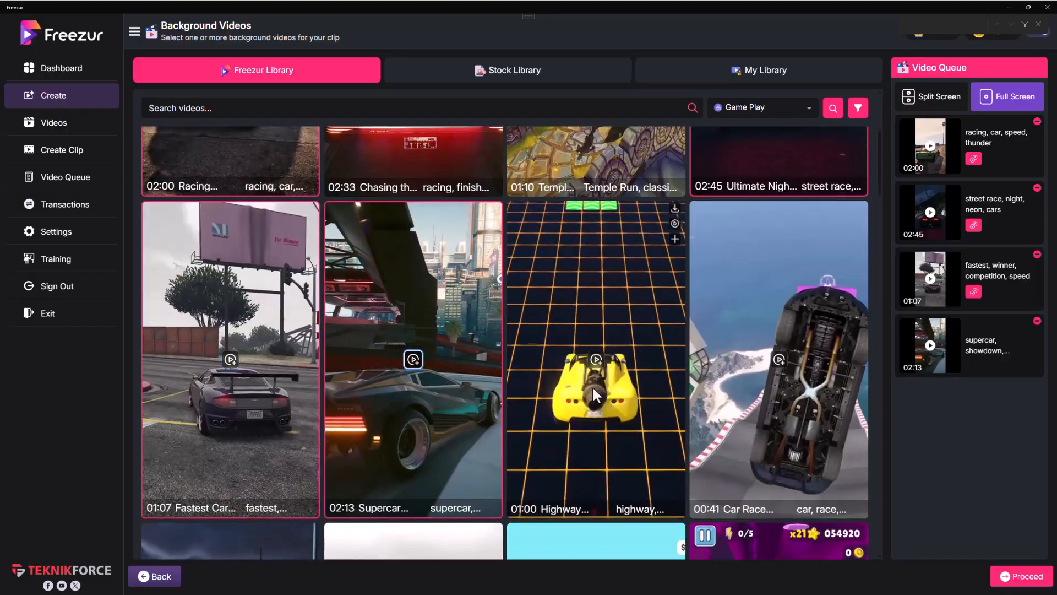
left_click(779, 359)
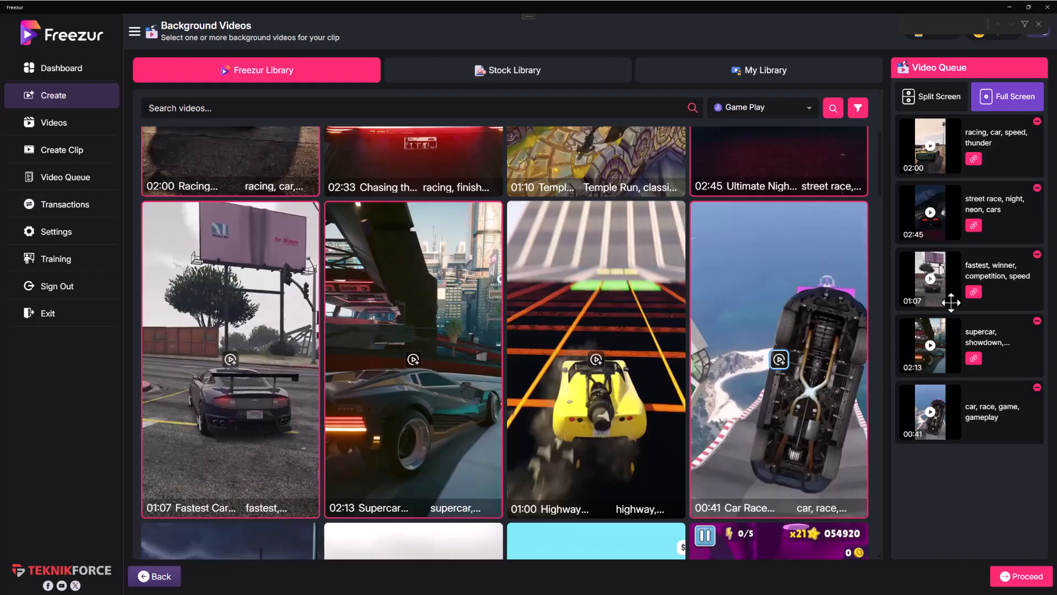
scroll(352, 444, "down", 5)
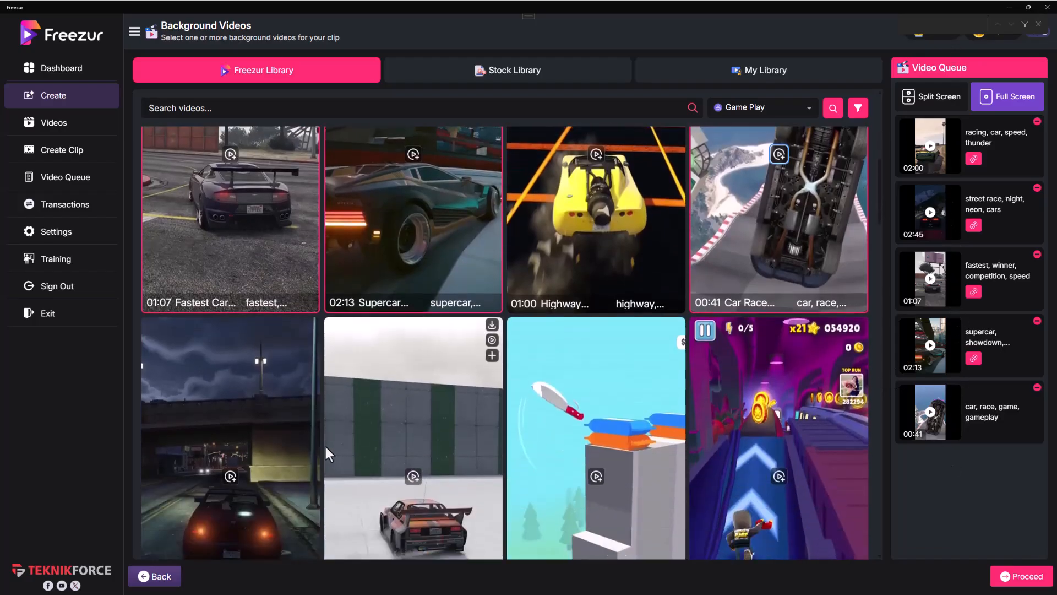
left_click(413, 310)
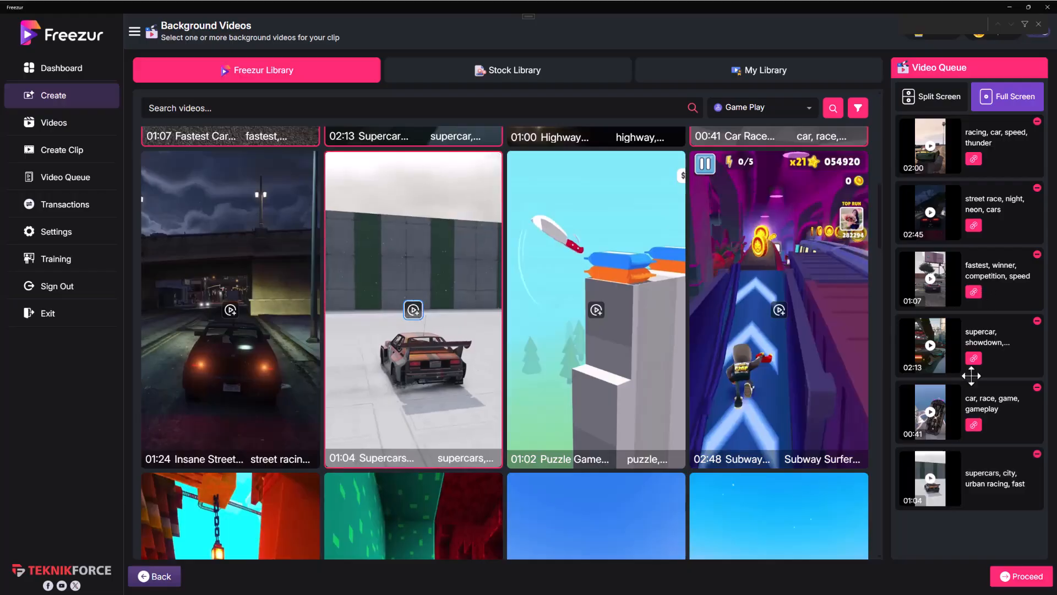
scroll(368, 250, "up", 10)
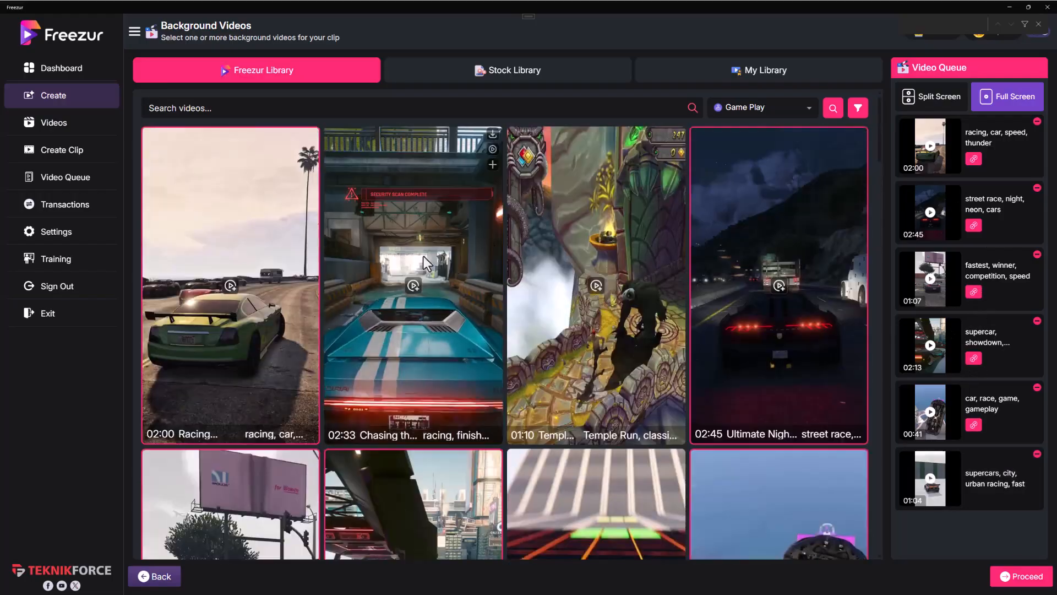
Step: After checking My Library, search the Pexels stock videos for Car and queue the 00:18 clip of the black car
left_click(767, 76)
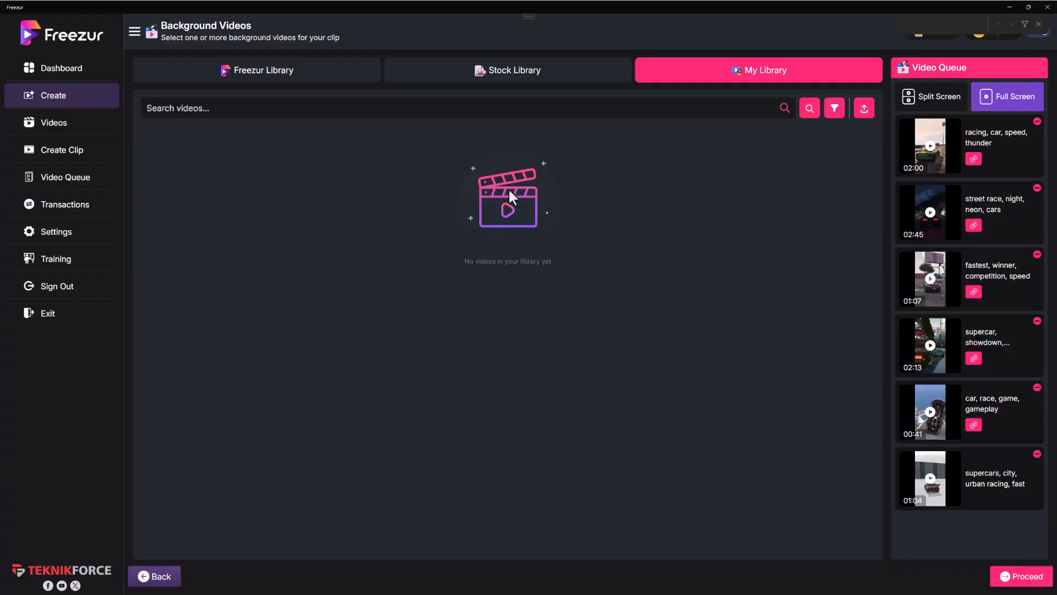
left_click(323, 76)
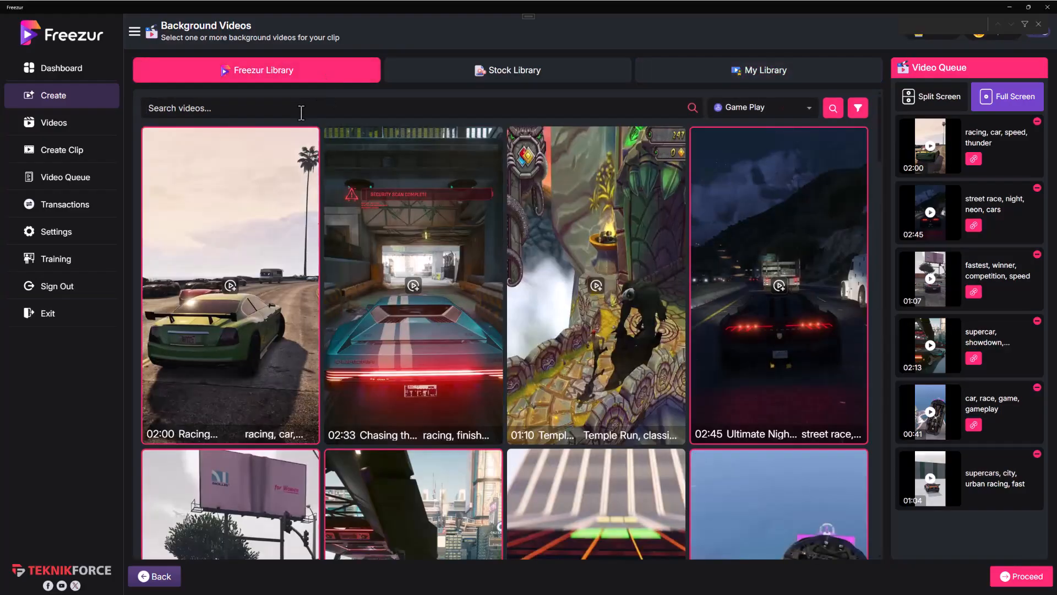
left_click(465, 77)
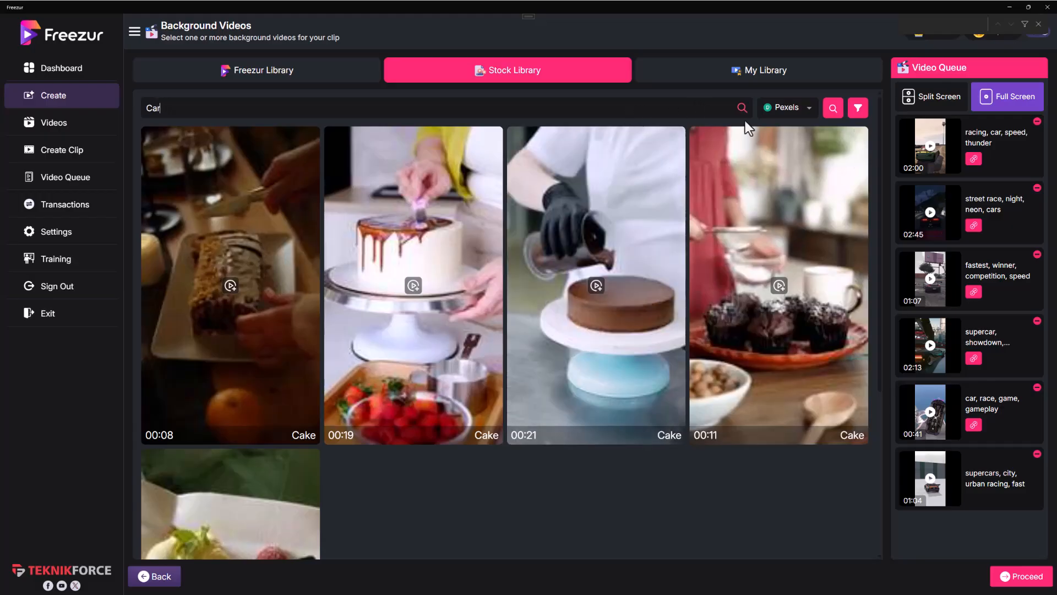
left_click(833, 108)
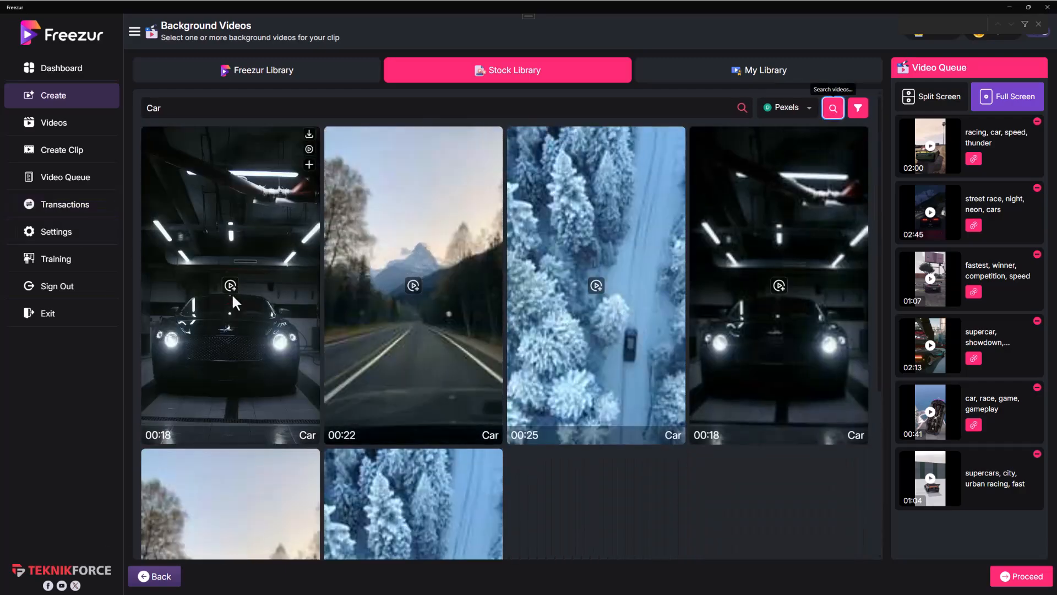
left_click(230, 285)
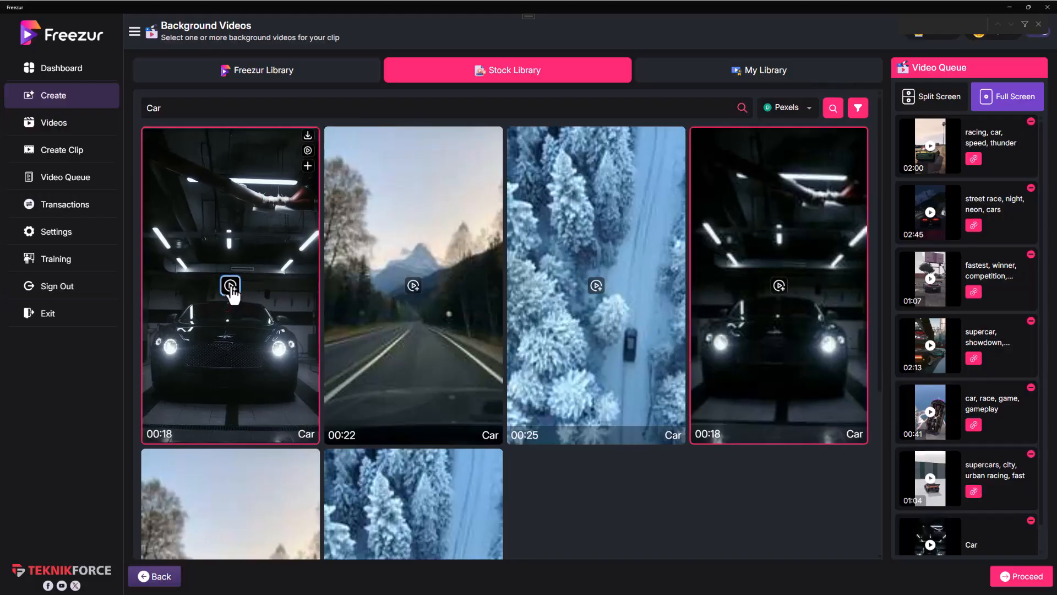
scroll(796, 352, "down", 3)
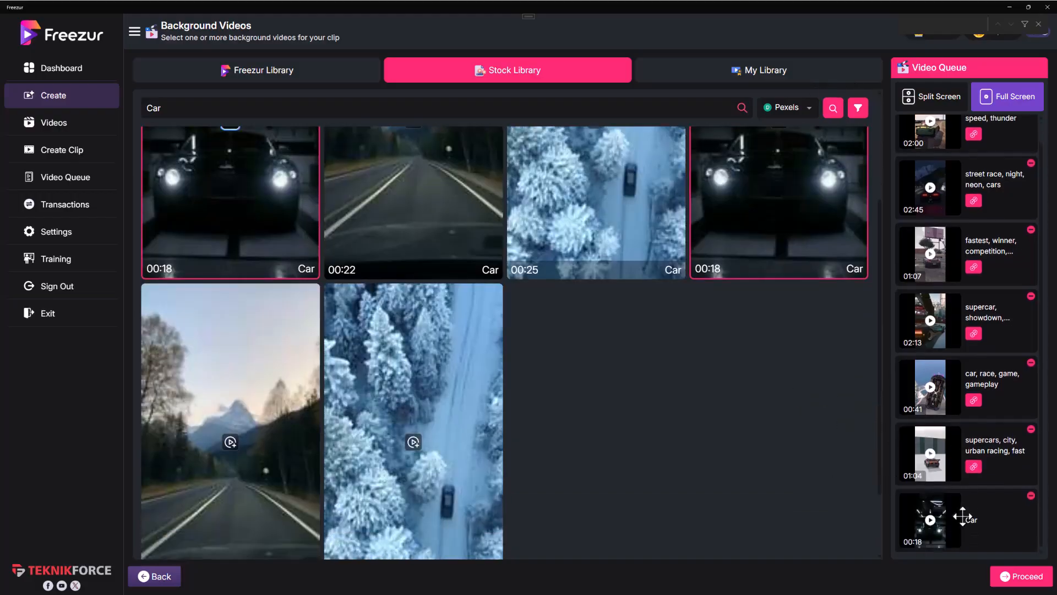
scroll(672, 403, "up", 3)
Step: Check My Library again, return to the Freezur Library and view its available video collections
left_click(761, 78)
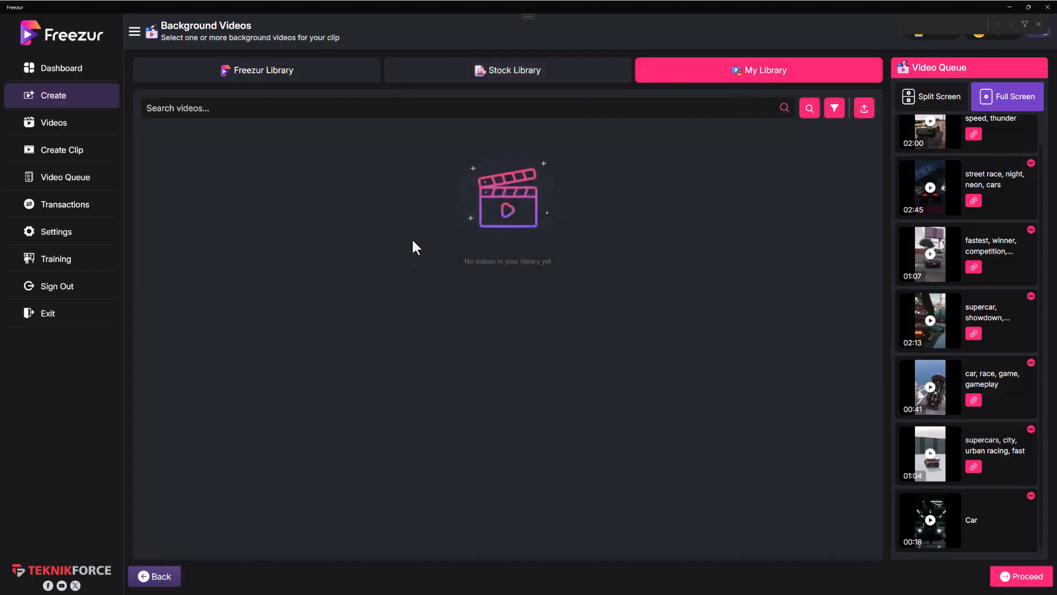
left_click(374, 79)
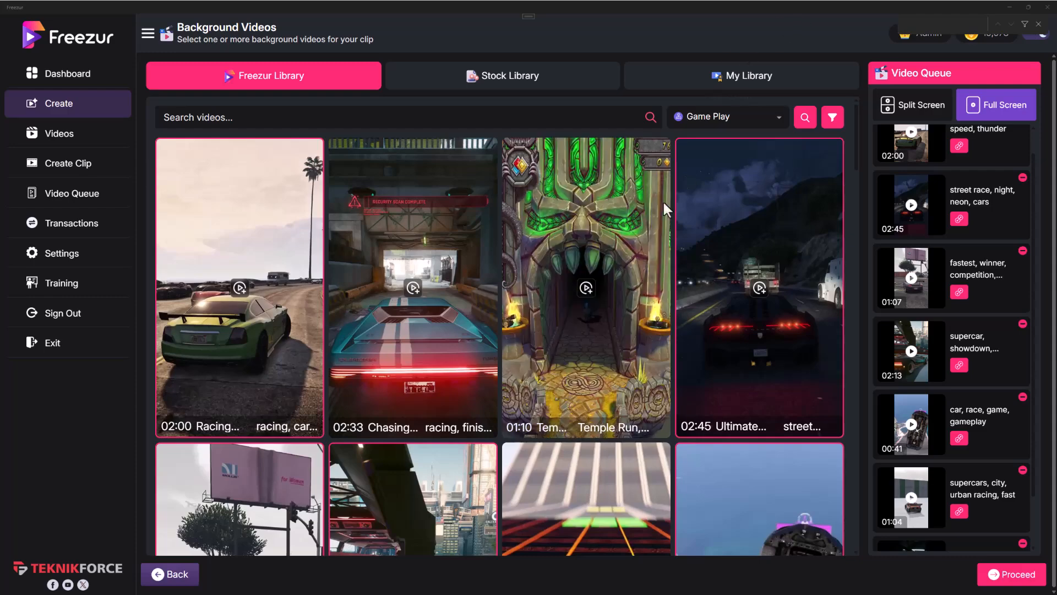
left_click(714, 118)
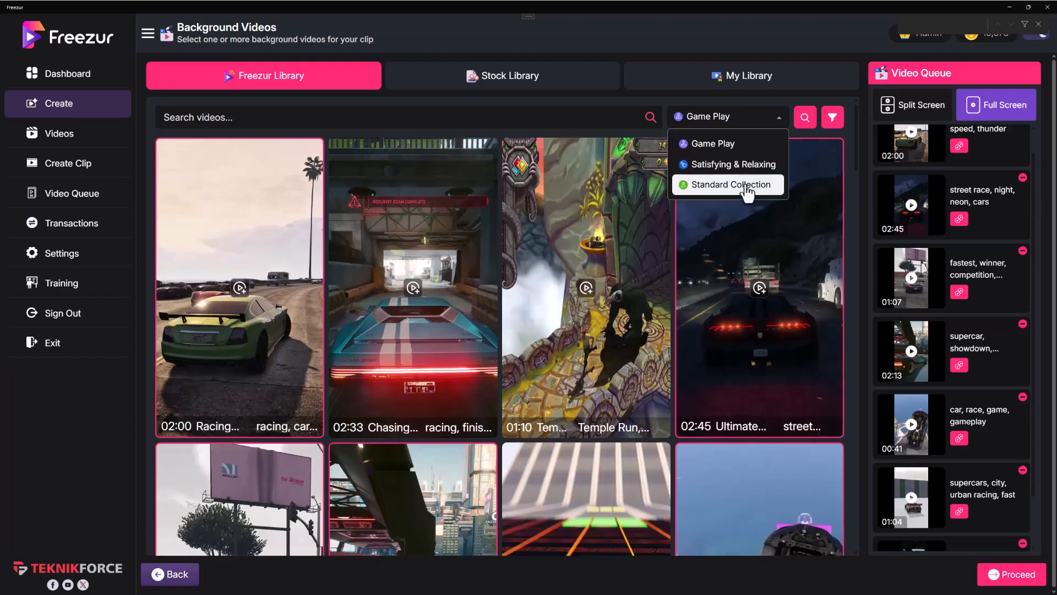
scroll(838, 264, "down", 8)
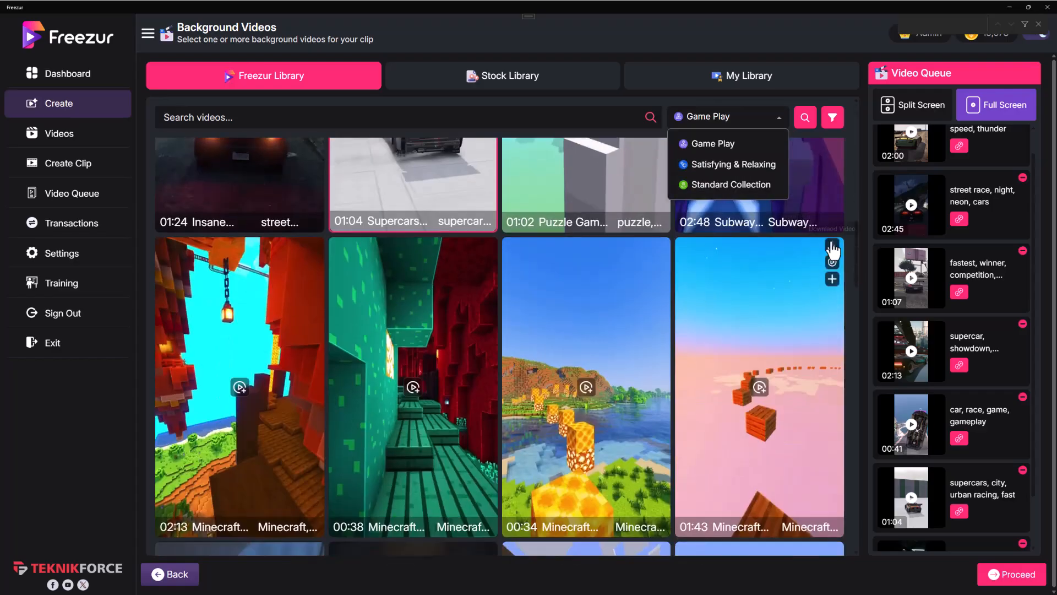
Step: Browse the Game Play collection, review the queued car clips and proceed to generate the video
left_click(768, 143)
scroll(718, 326, "down", 5)
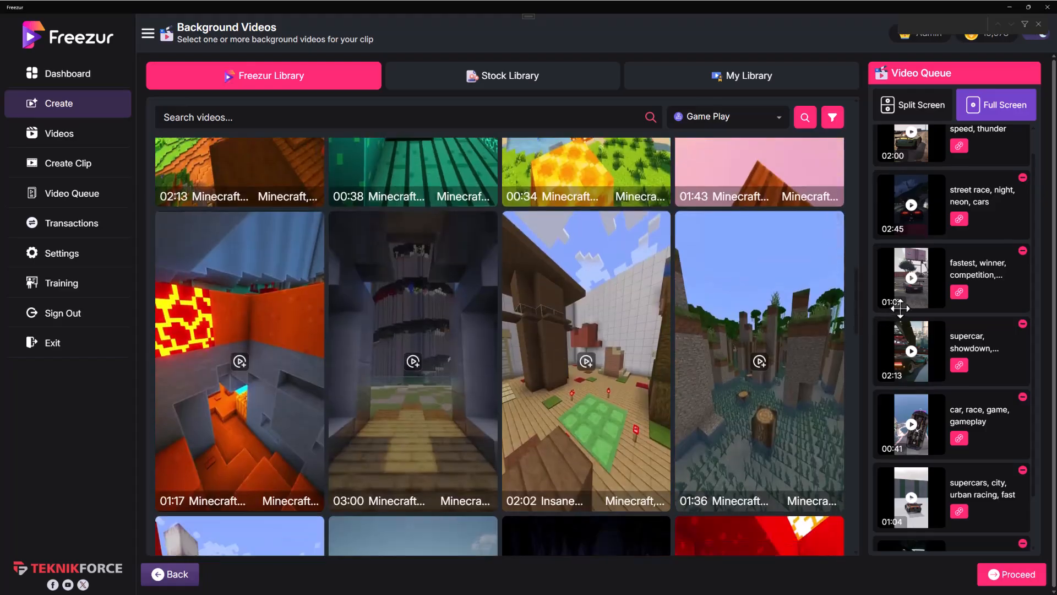
scroll(937, 249, "down", 1)
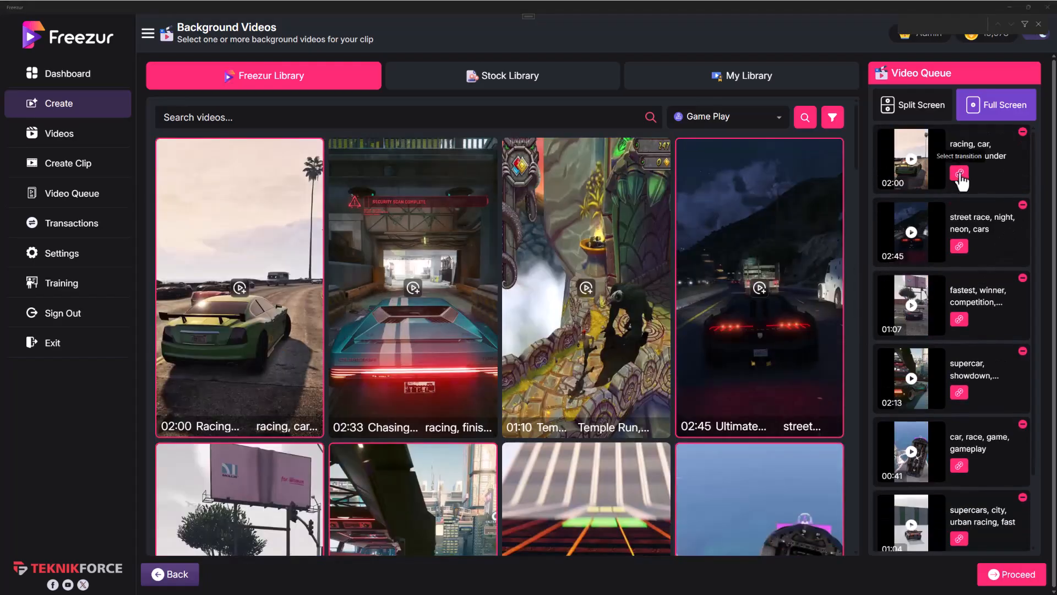
left_click(921, 125)
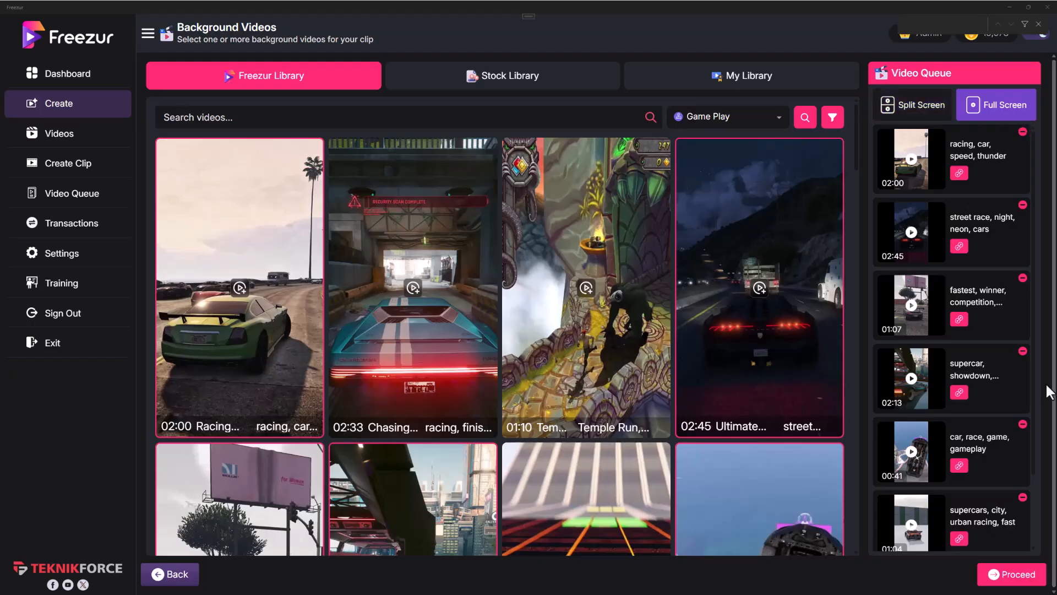
scroll(957, 372, "down", 2)
scroll(957, 372, "up", 2)
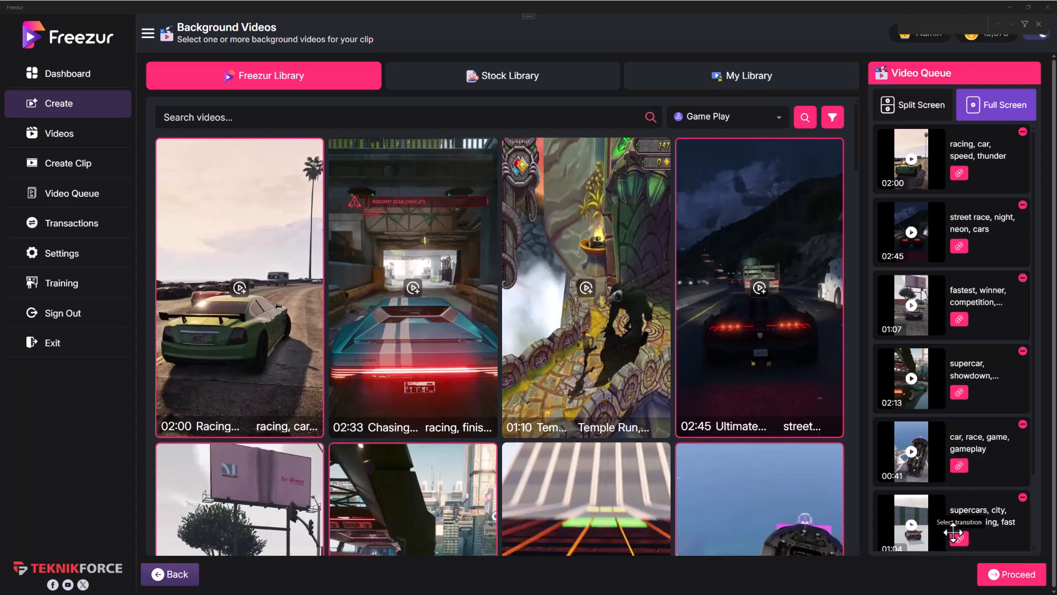
left_click(1029, 577)
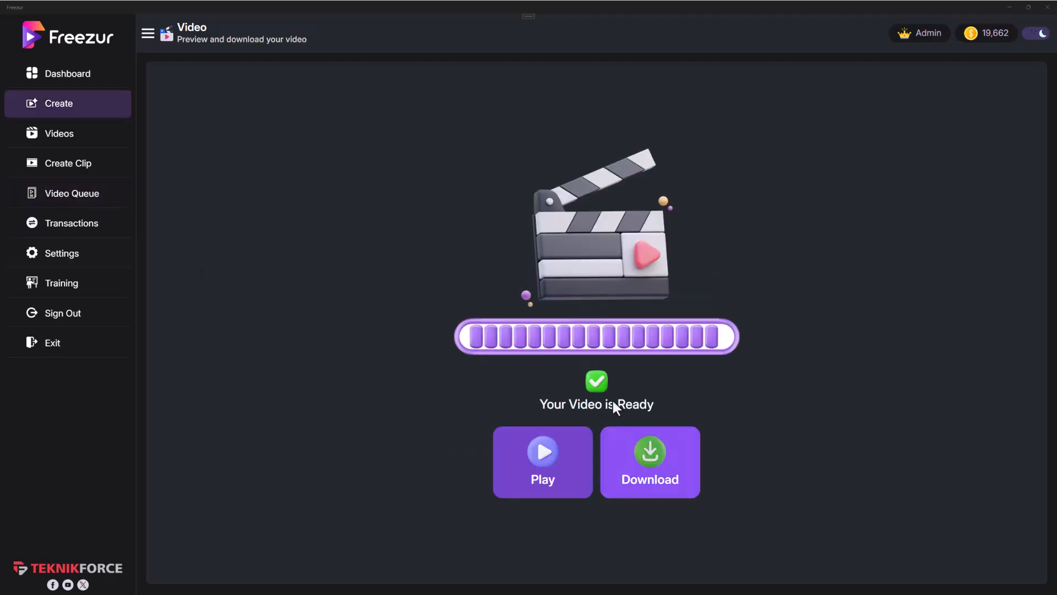
Step: Open and cancel the finished video's save dialog, play the video and view the list of generated videos
left_click(670, 470)
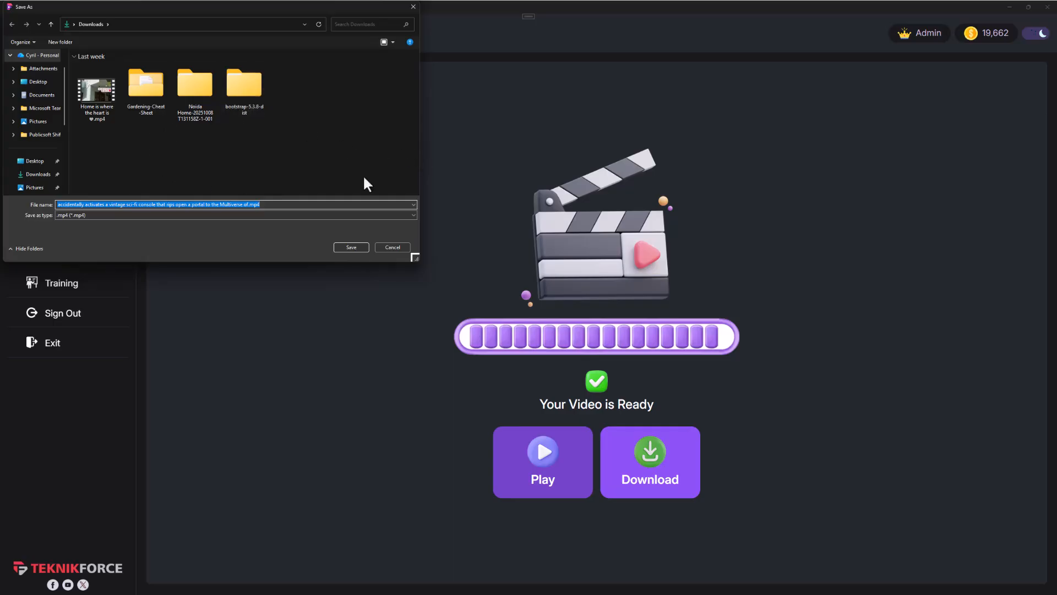
left_click(392, 247)
left_click(544, 435)
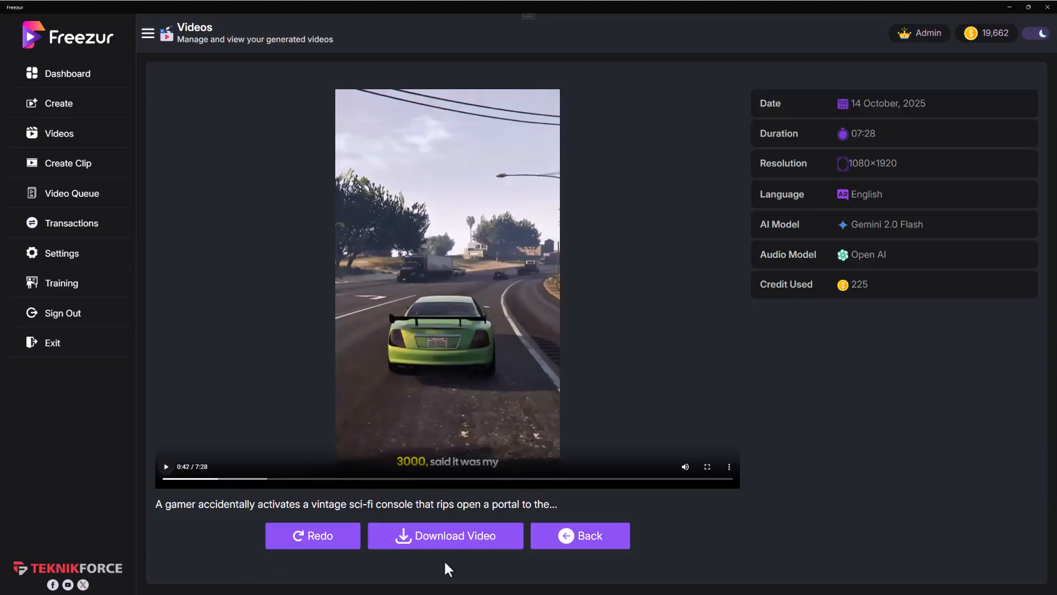
left_click(561, 538)
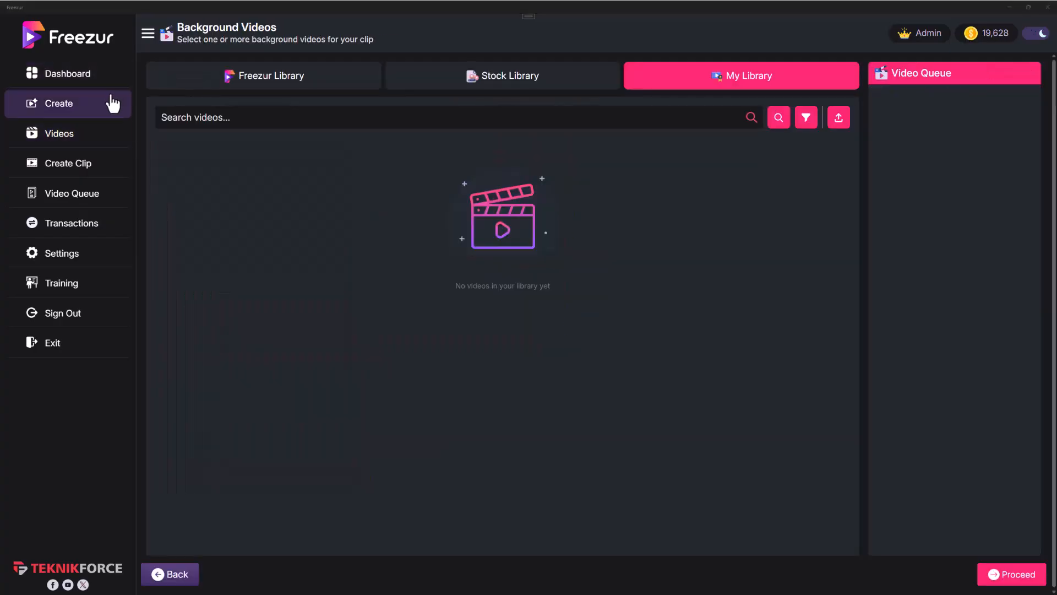
left_click(94, 141)
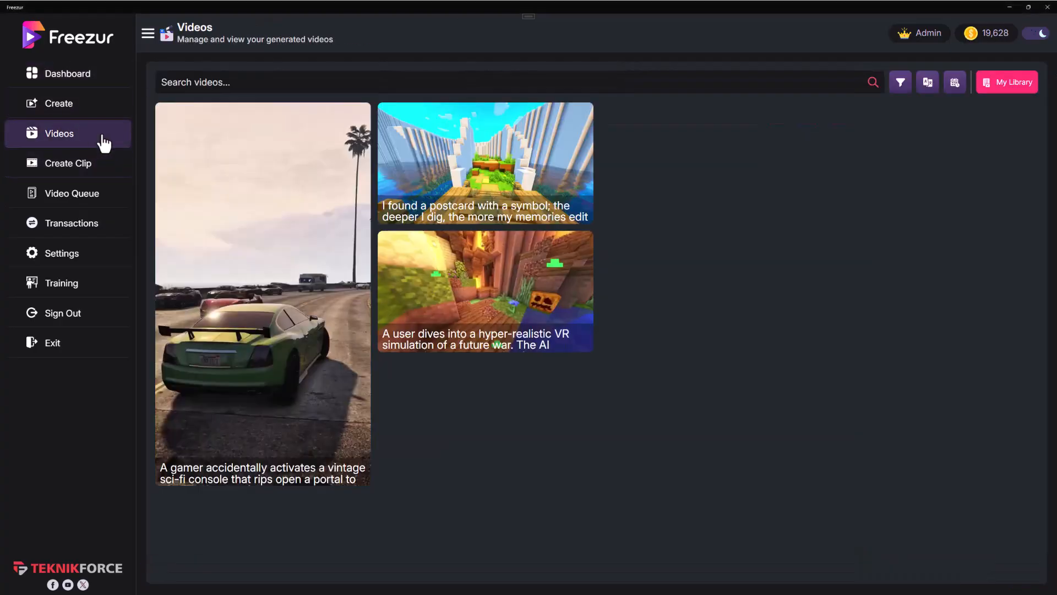
Step: Go to Create Clip, view the ratio options for animating an image and dismiss them
left_click(114, 168)
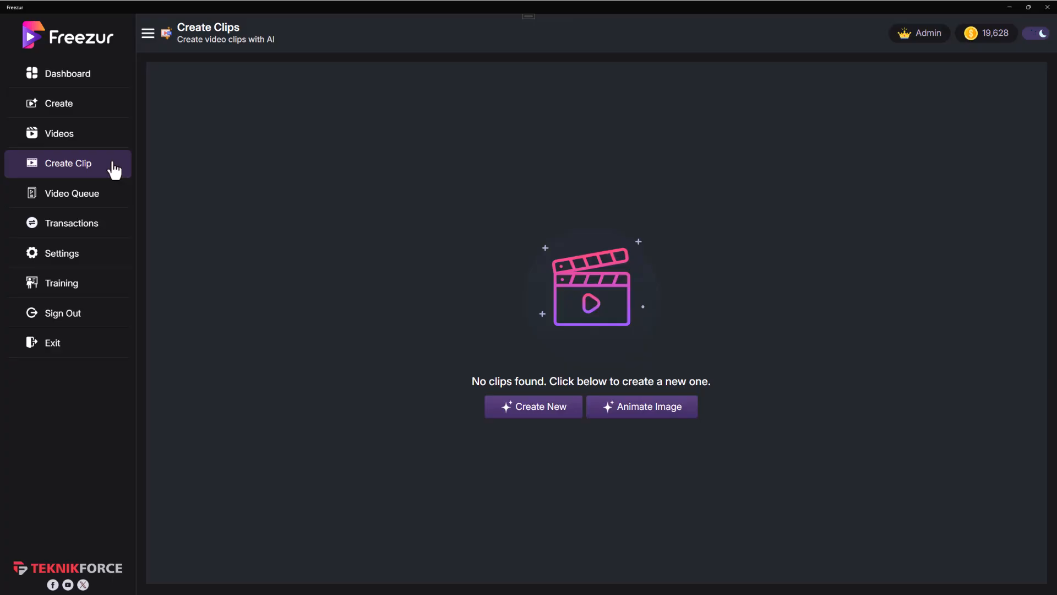
left_click(626, 413)
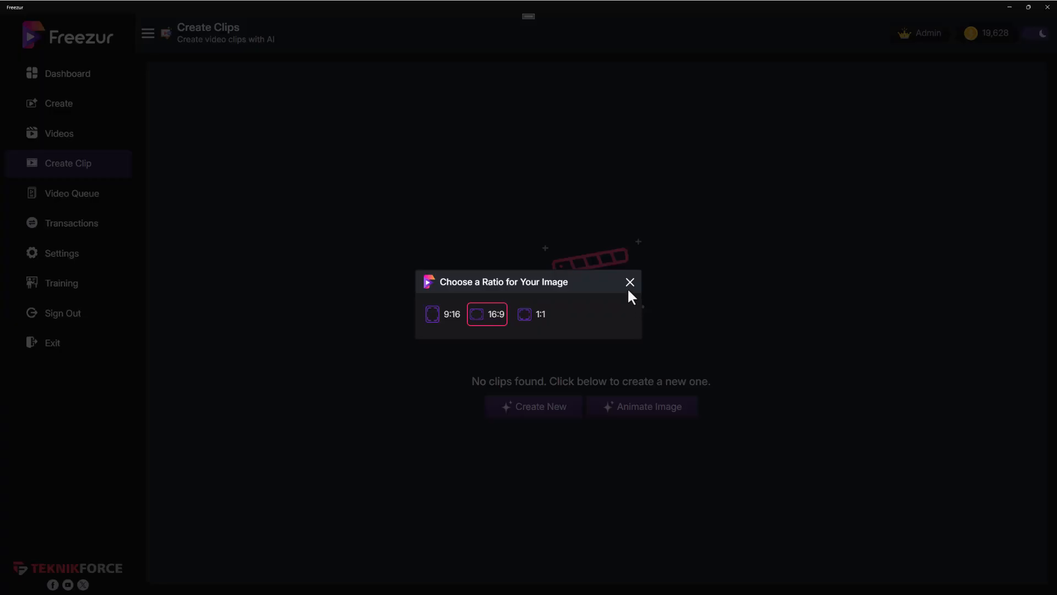
left_click(630, 284)
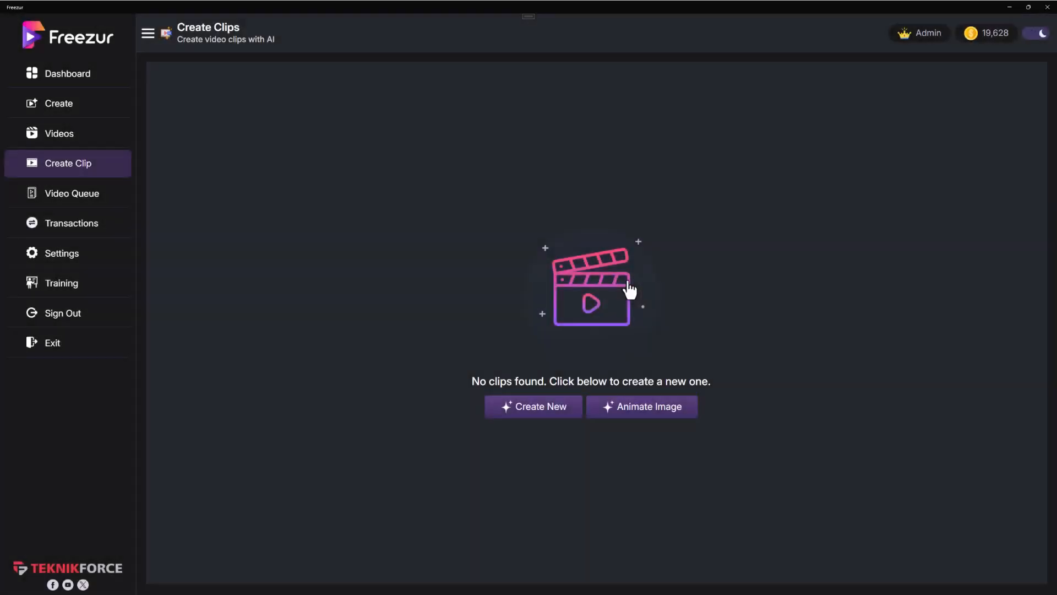
Step: Start a new AI clip in Cinematic style with the prompt "In the sky a giant spaceship is visible. It's night time"
left_click(540, 413)
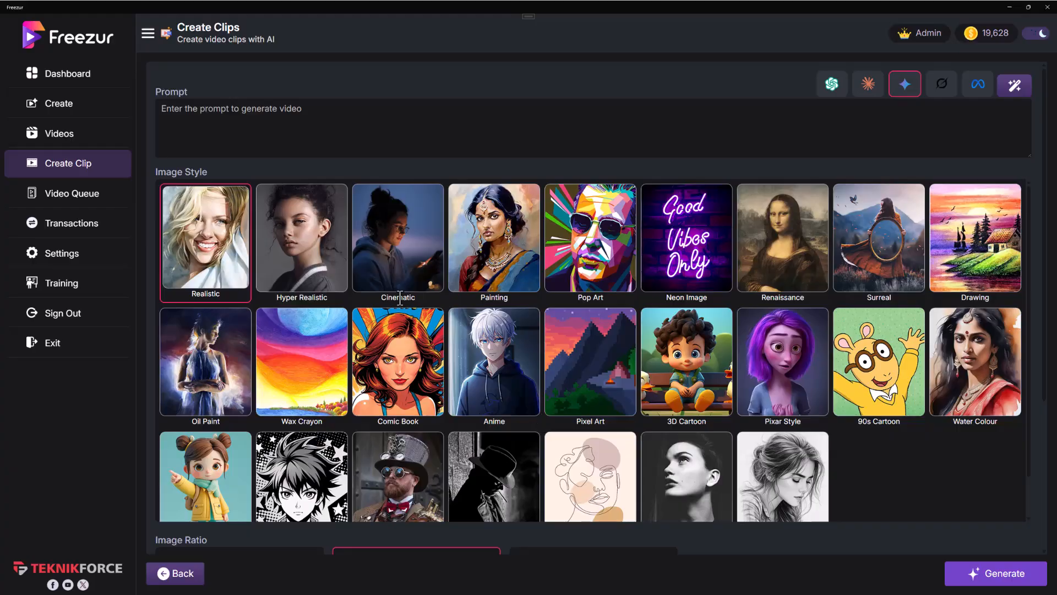
scroll(544, 423, "down", 4)
scroll(684, 177, "up", 3)
left_click(398, 266)
left_click(319, 126)
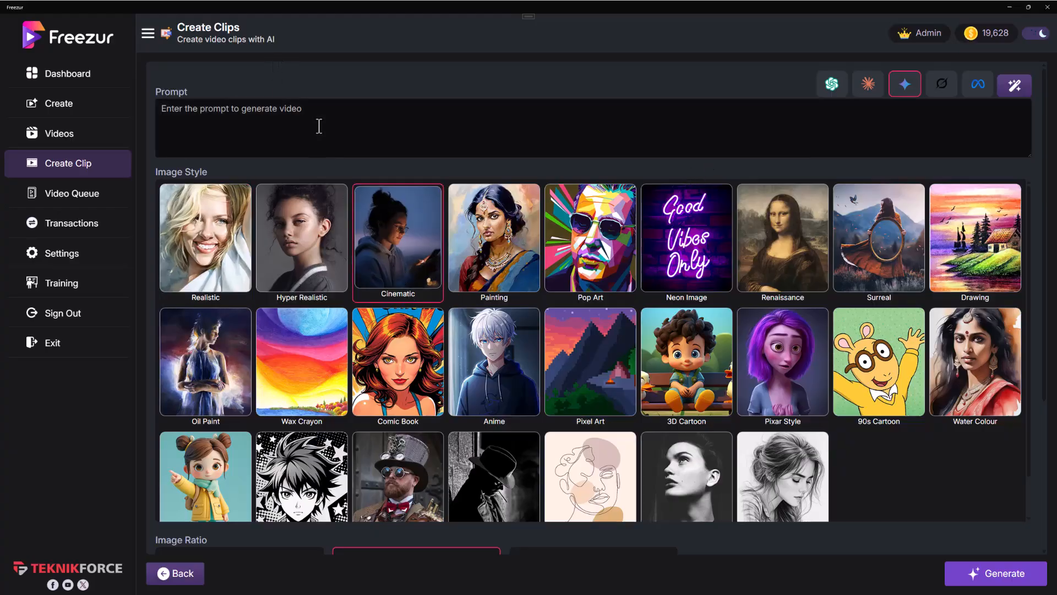
type("in the sky a giant spaceship is visible, it's night time")
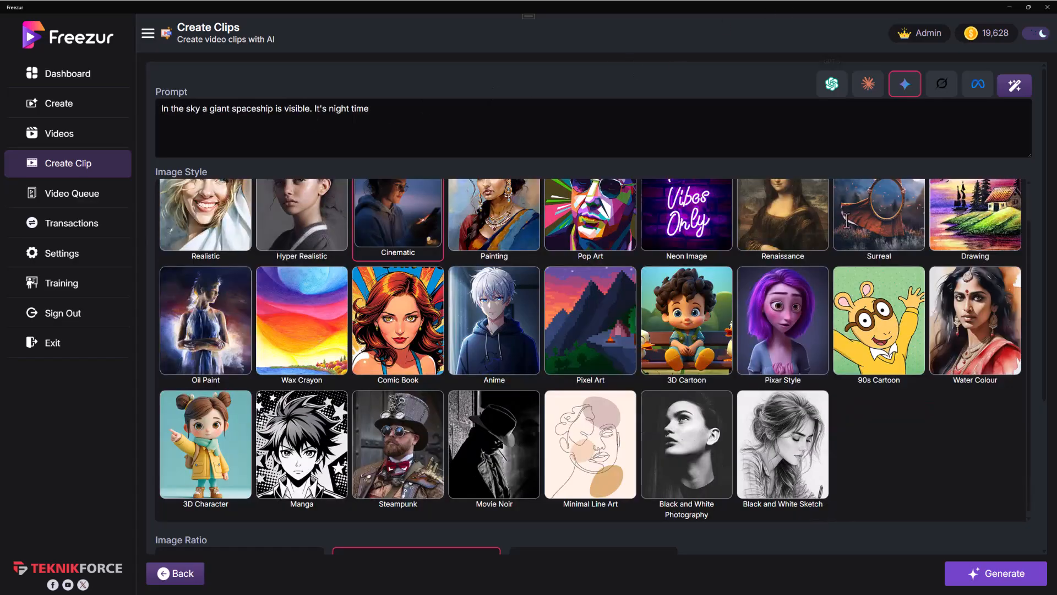
Step: Set the image ratio to 9:16 and generate the spaceship image with the Flux-Schnell model
scroll(834, 418, "down", 6)
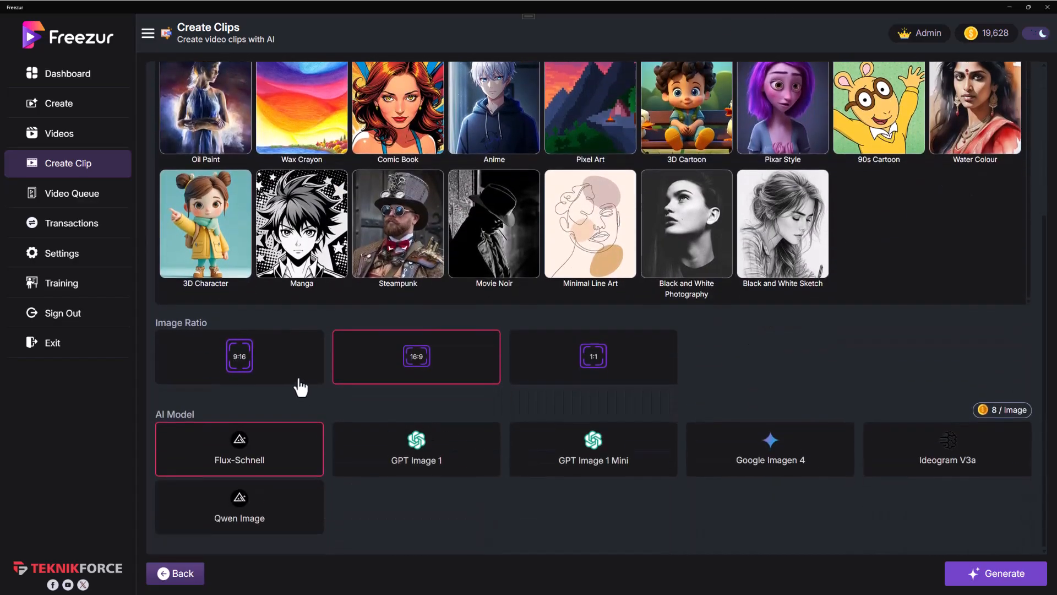
left_click(239, 360)
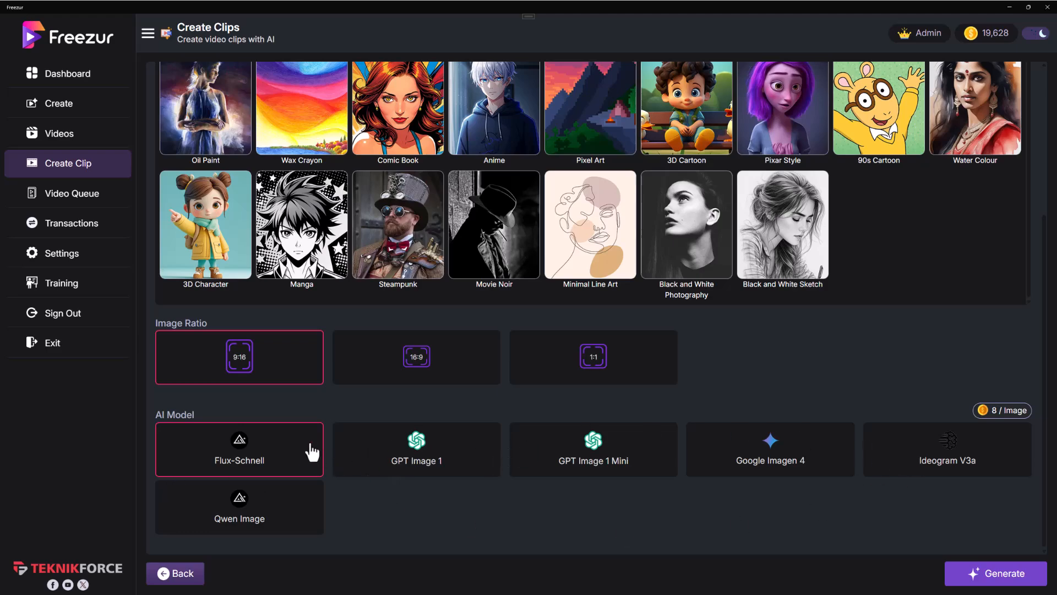
left_click(950, 573)
Step: Enter the video prompt "The spaceship glides across the sky, glimmering." and generate a 5-second clip with Seedance 1 Lite
scroll(371, 251, "down", 4)
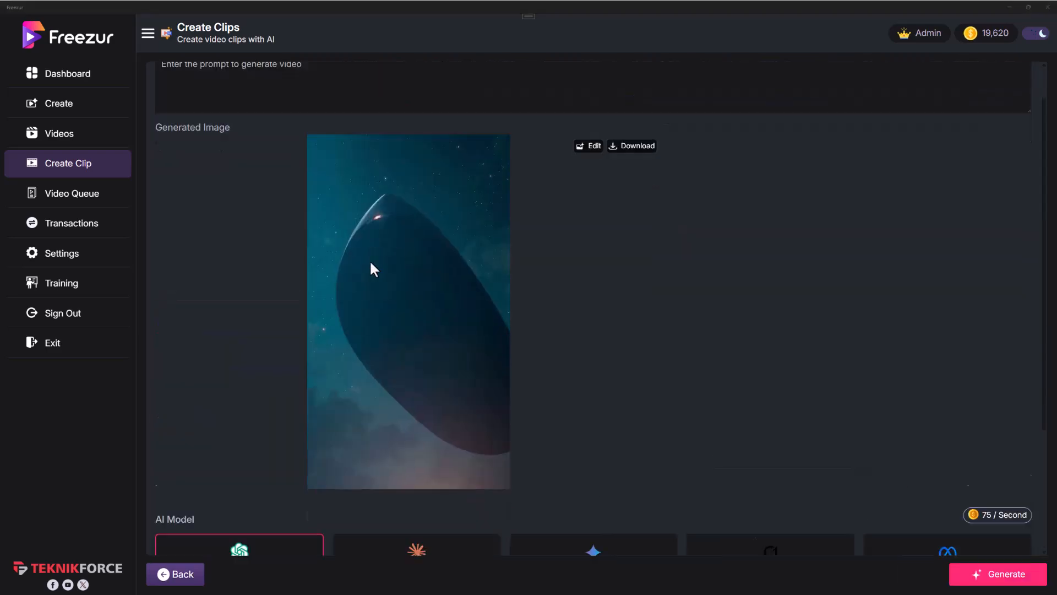
scroll(355, 266, "up", 4)
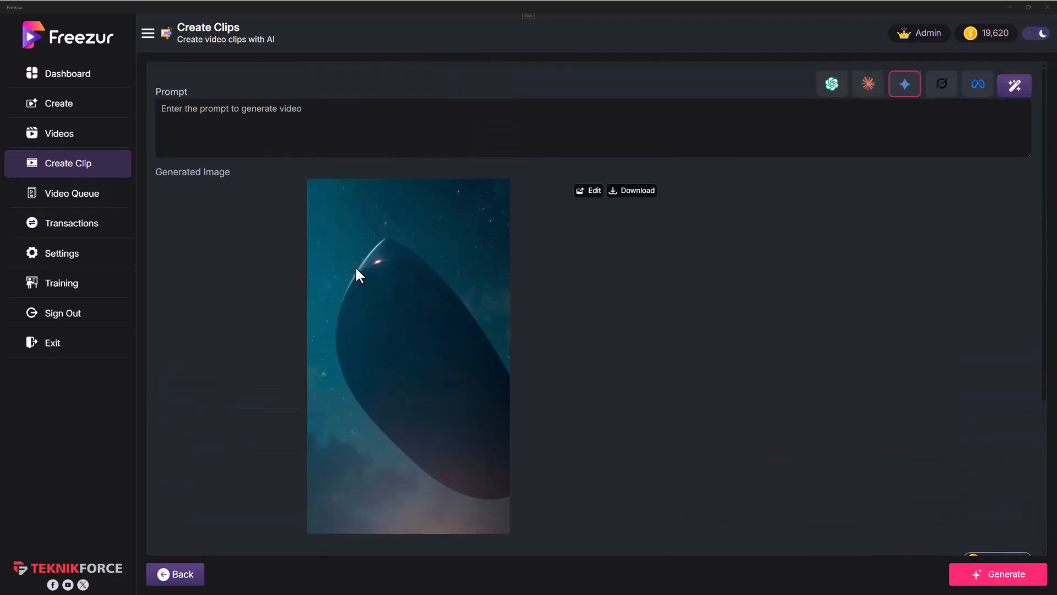
left_click(456, 149)
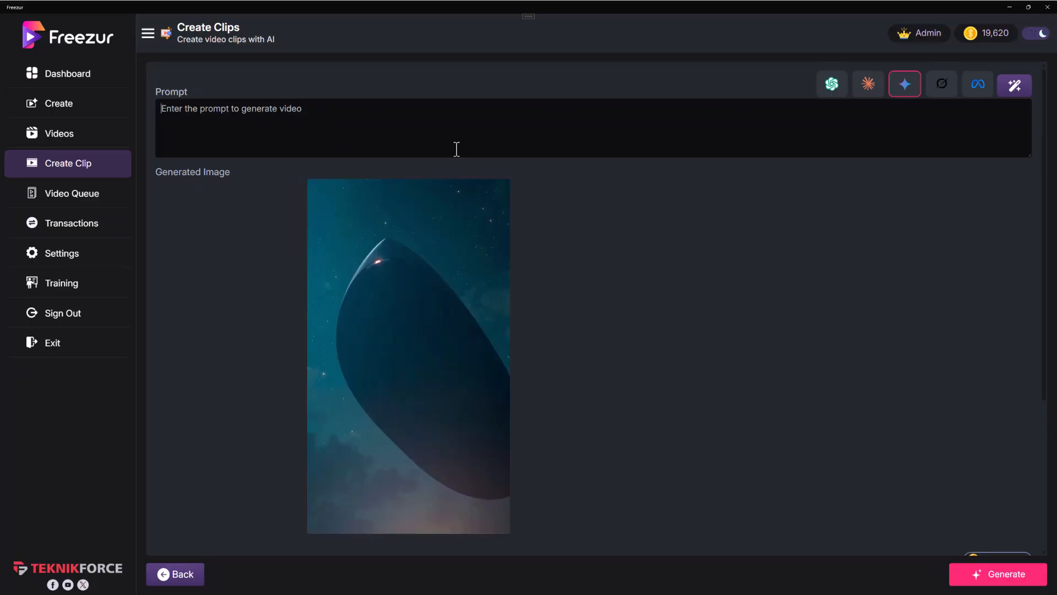
type("The spa")
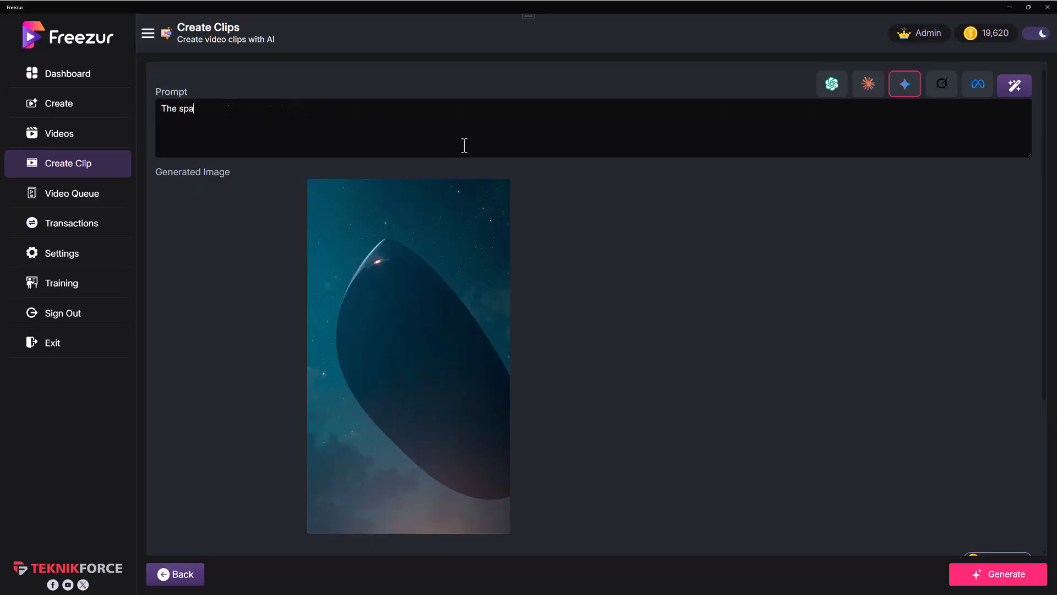
type("ceship glides across the sky, g")
scroll(419, 221, "down", 4)
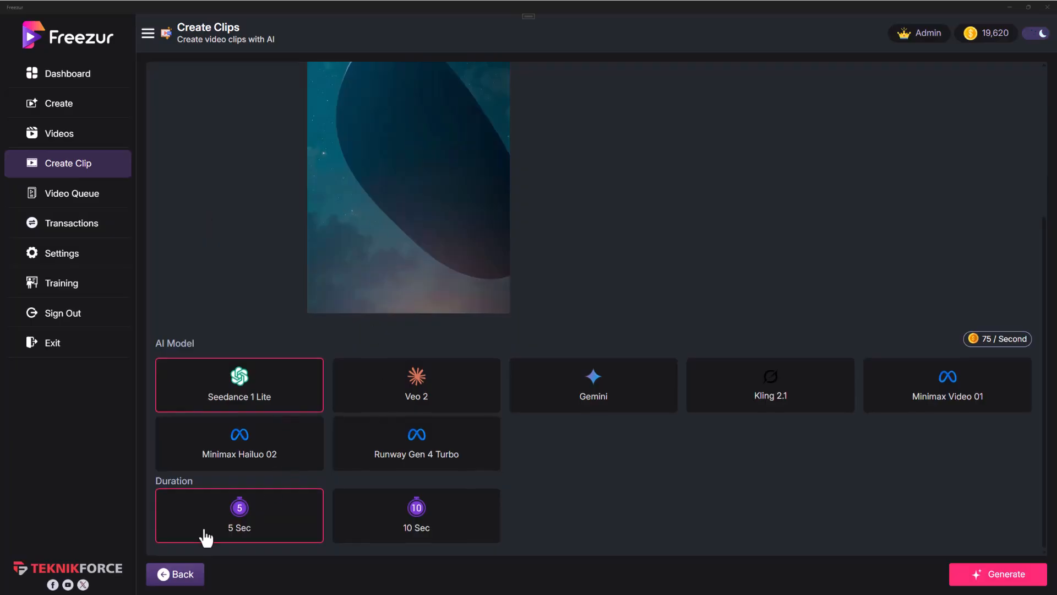
left_click(1038, 571)
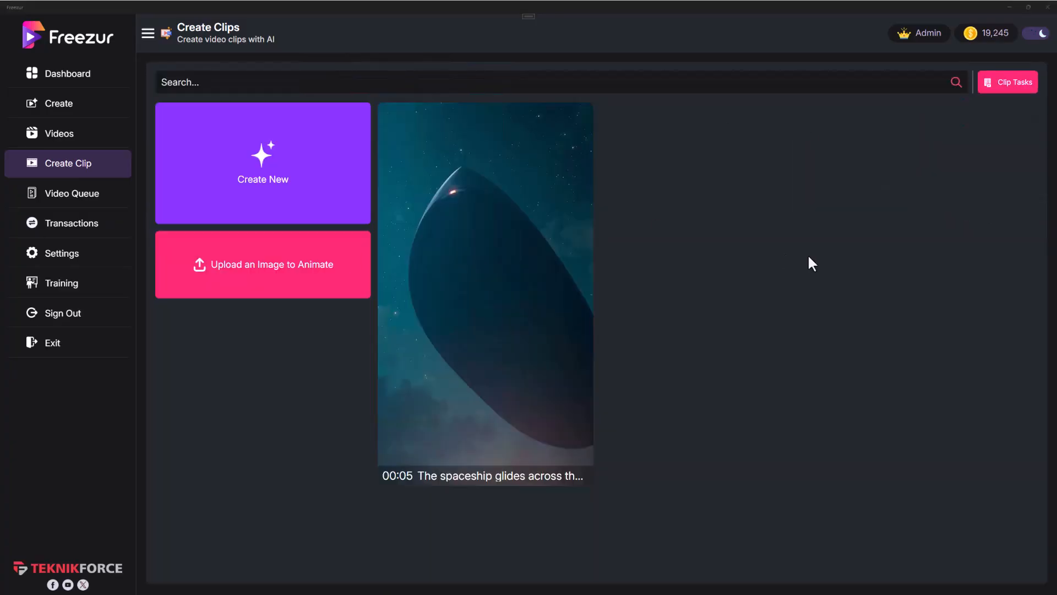
Step: Play the generated spaceship clip in the viewer and close it
mouse_move(491, 283)
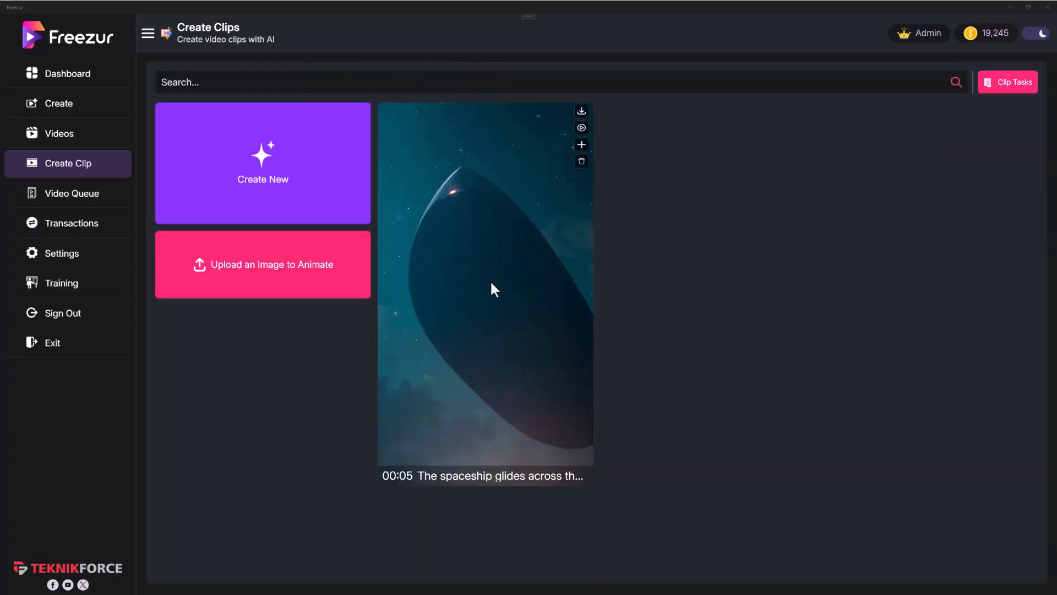
left_click(581, 128)
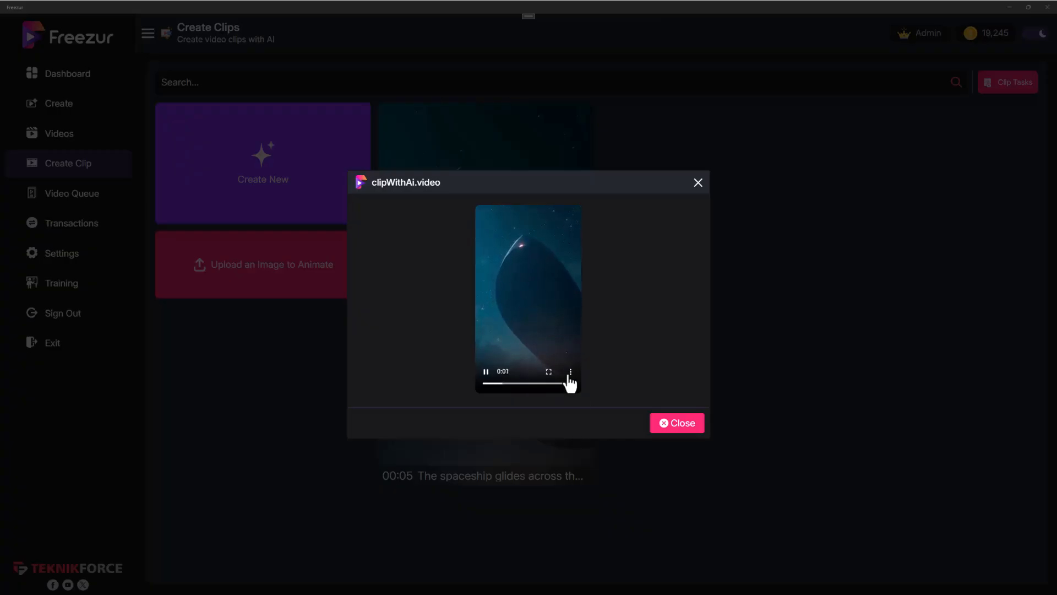
left_click(692, 431)
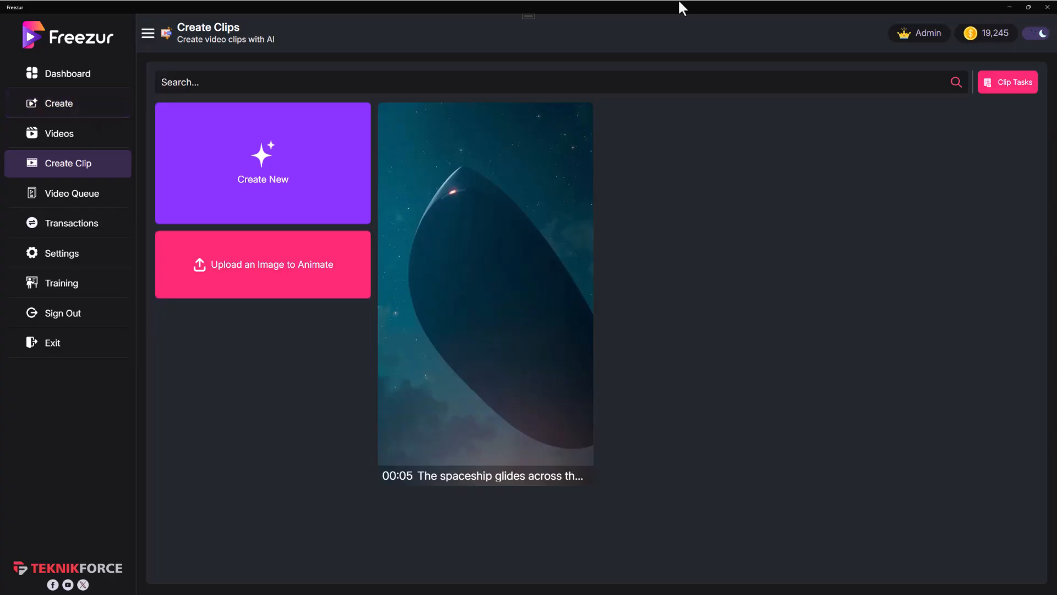
Step: Return to the dashboard and look over the recent videos and daily videos overview
left_click(105, 93)
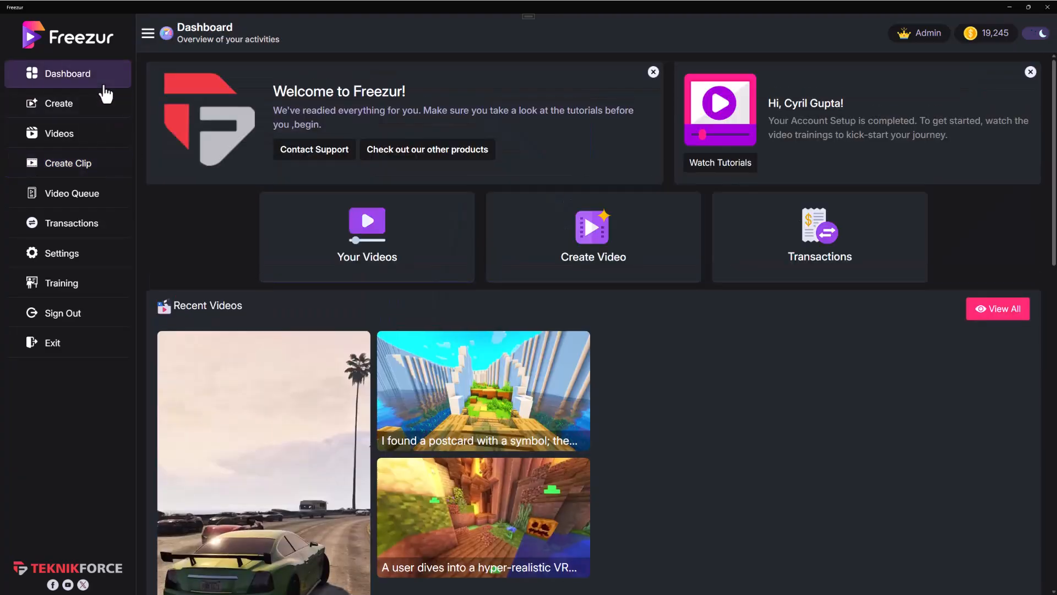
scroll(593, 323, "down", 5)
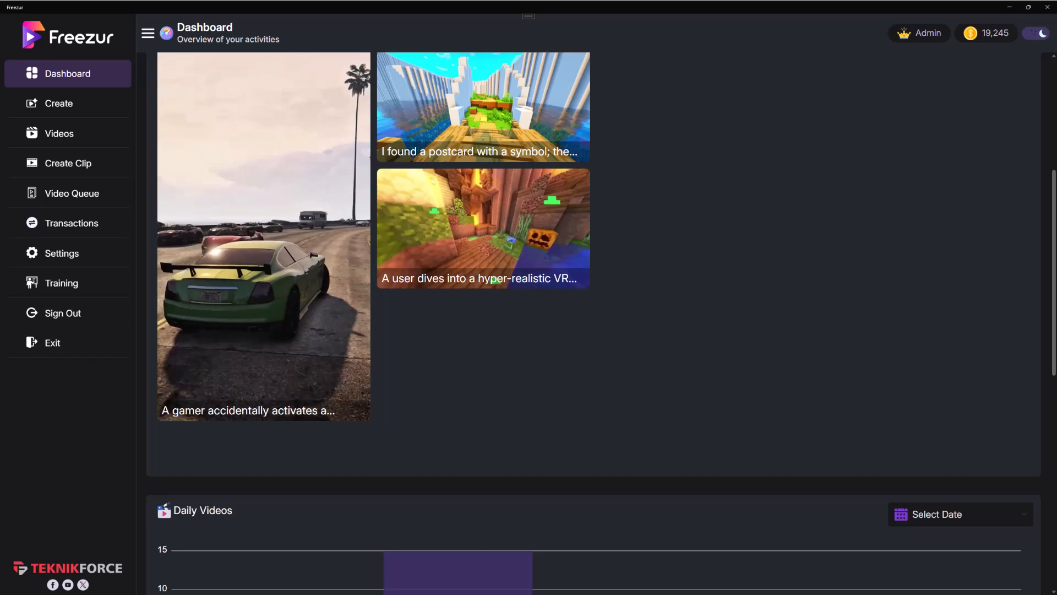
scroll(745, 383, "up", 3)
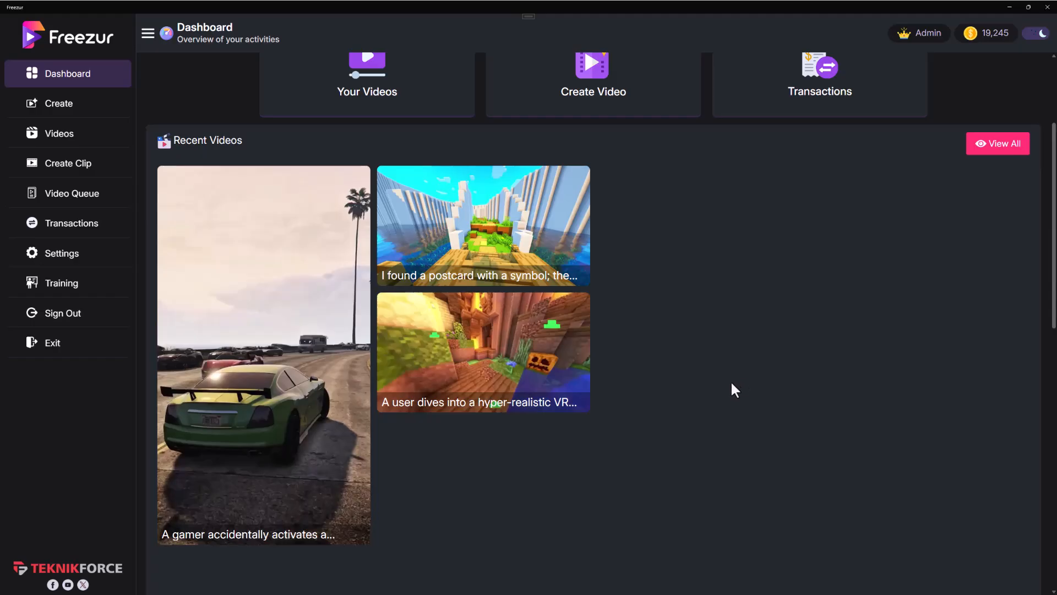
scroll(734, 382, "up", 3)
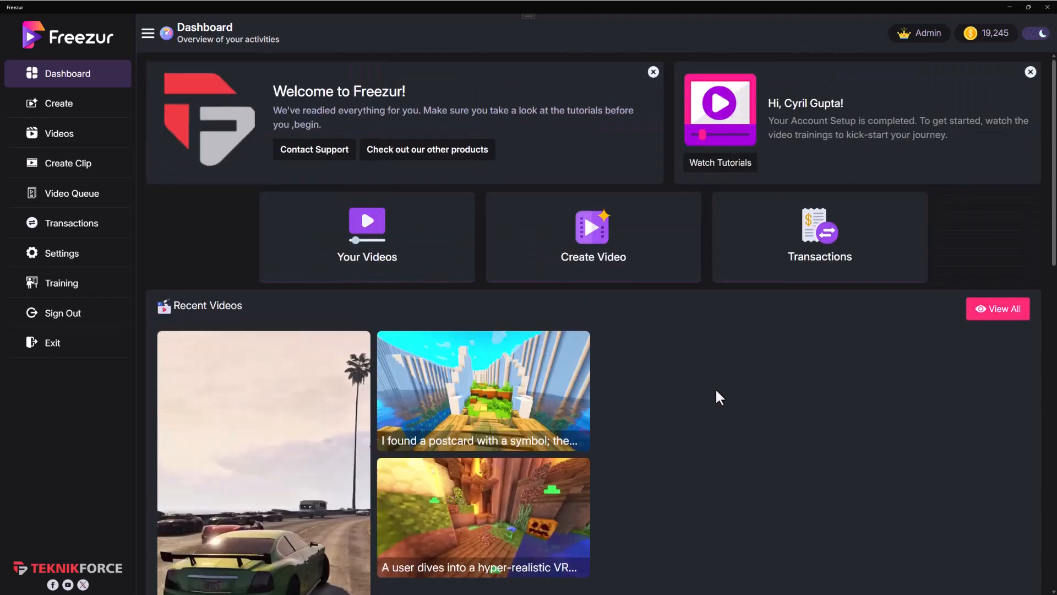